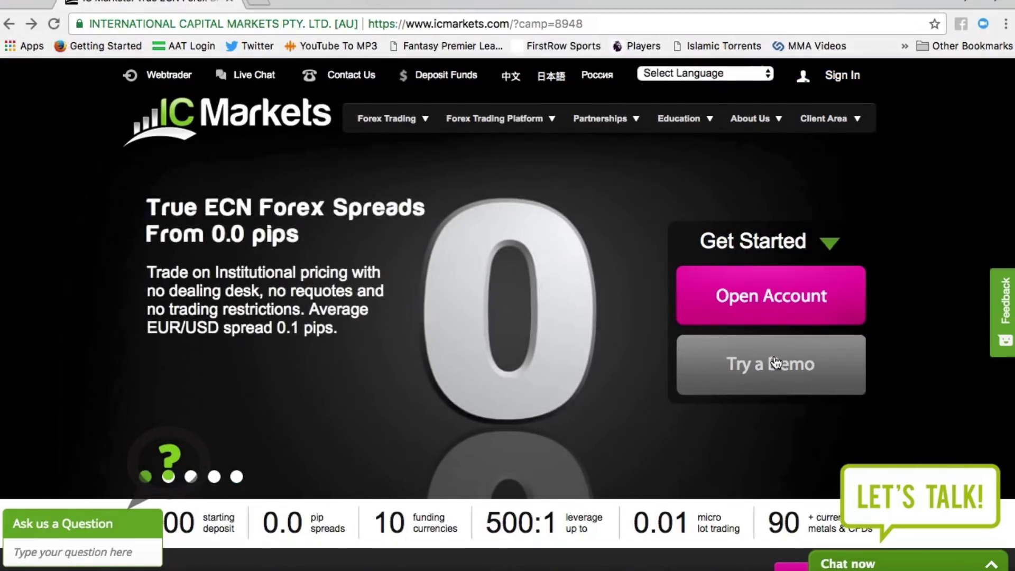
Step: Open the demo sign-up form and enter the first name, last name and email address
click(776, 363)
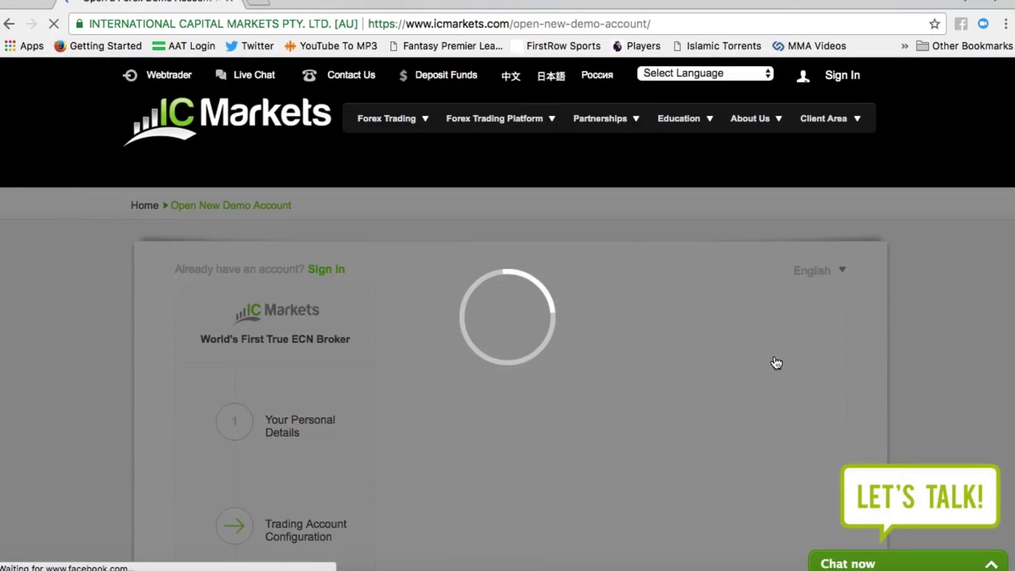
scroll(776, 363, down, 4)
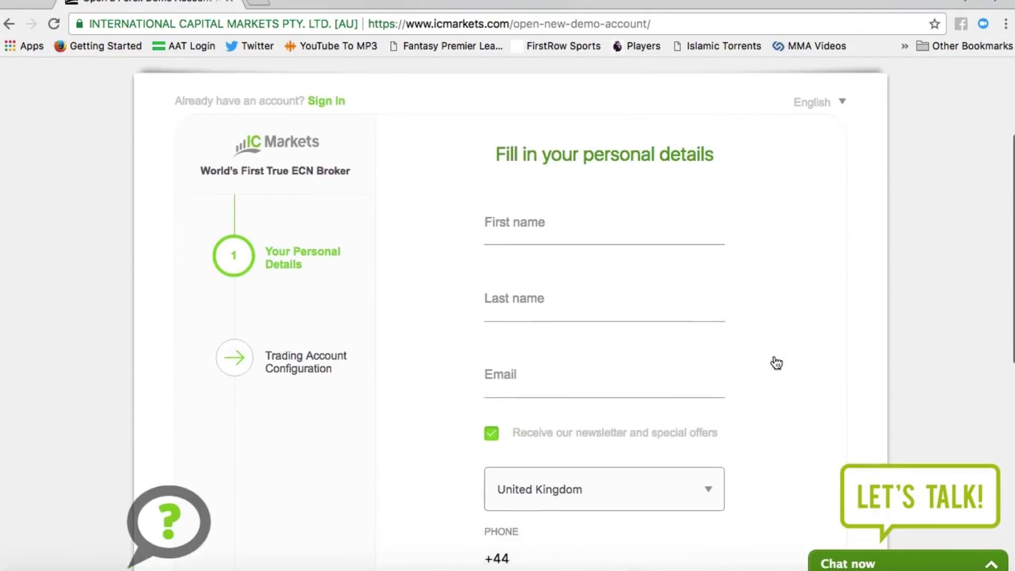
click(582, 229)
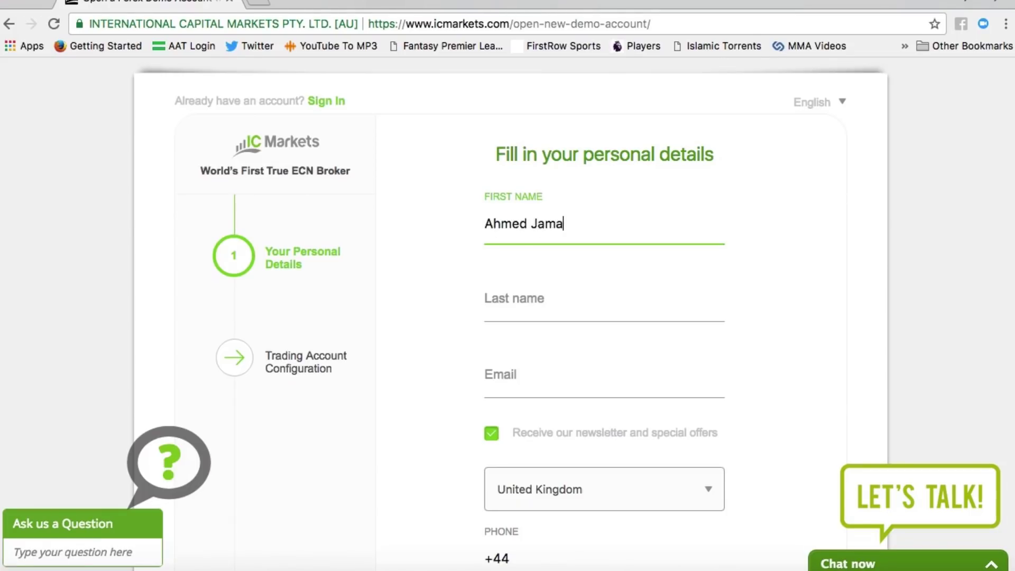
click(604, 300)
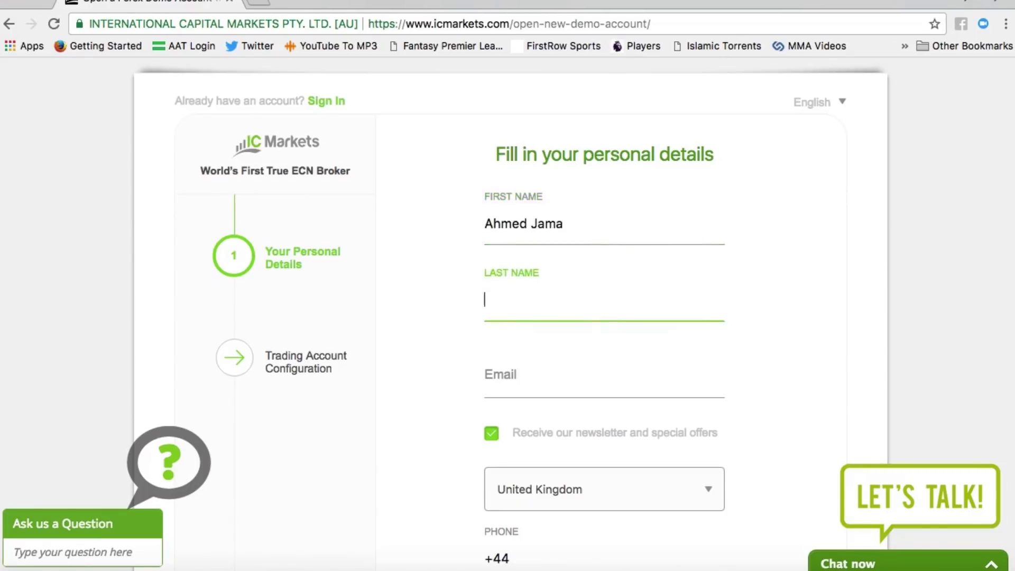
click(604, 375)
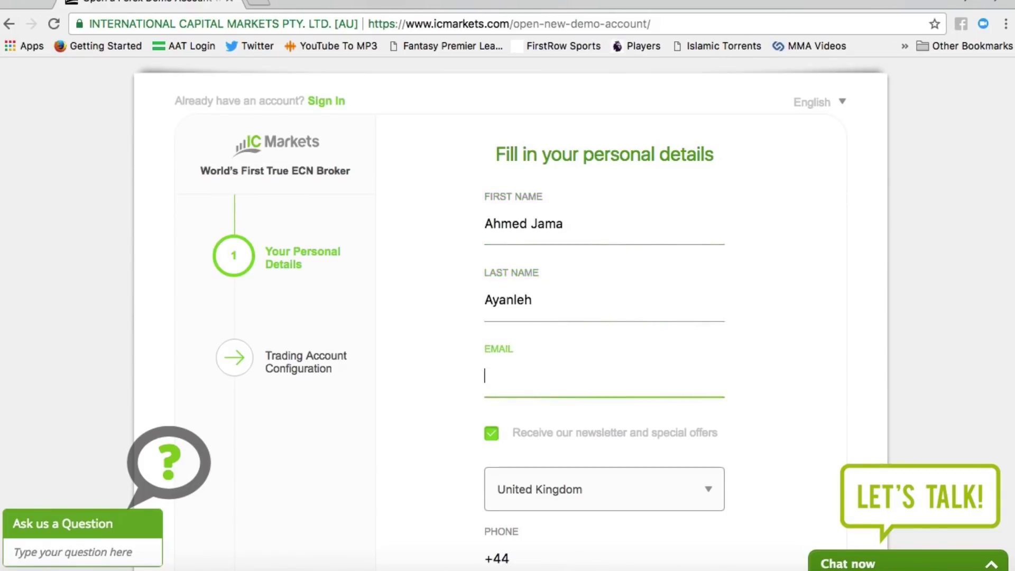
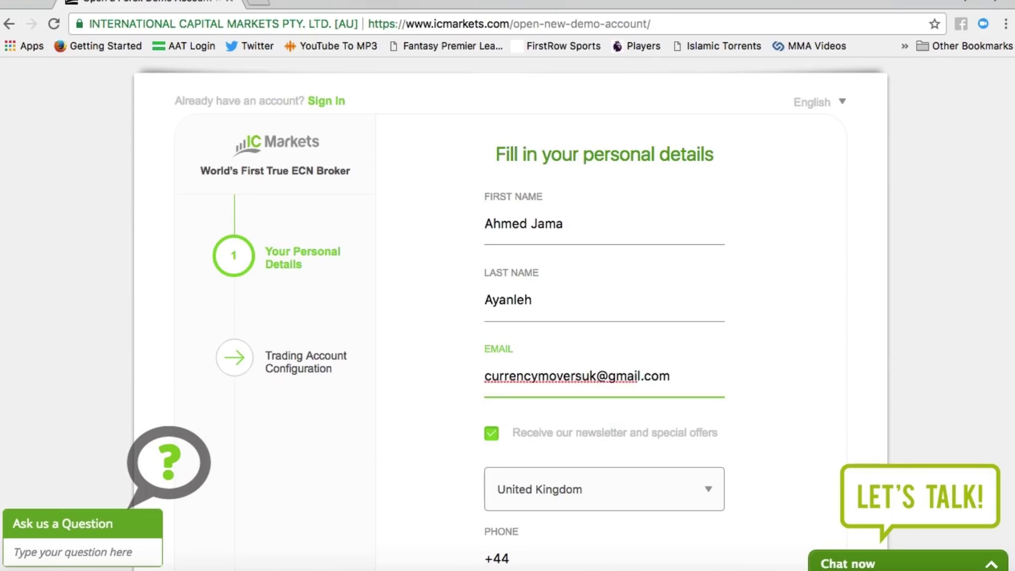
Step: Untick the newsletter and special offers option and enter the phone number after +44
scroll(495, 232, down, 4)
click(492, 224)
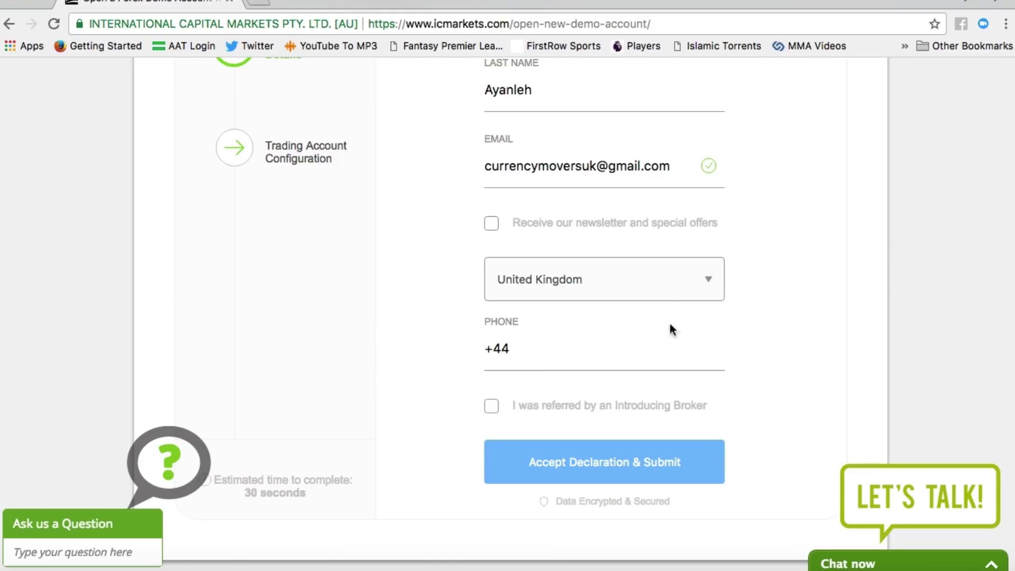
click(593, 357)
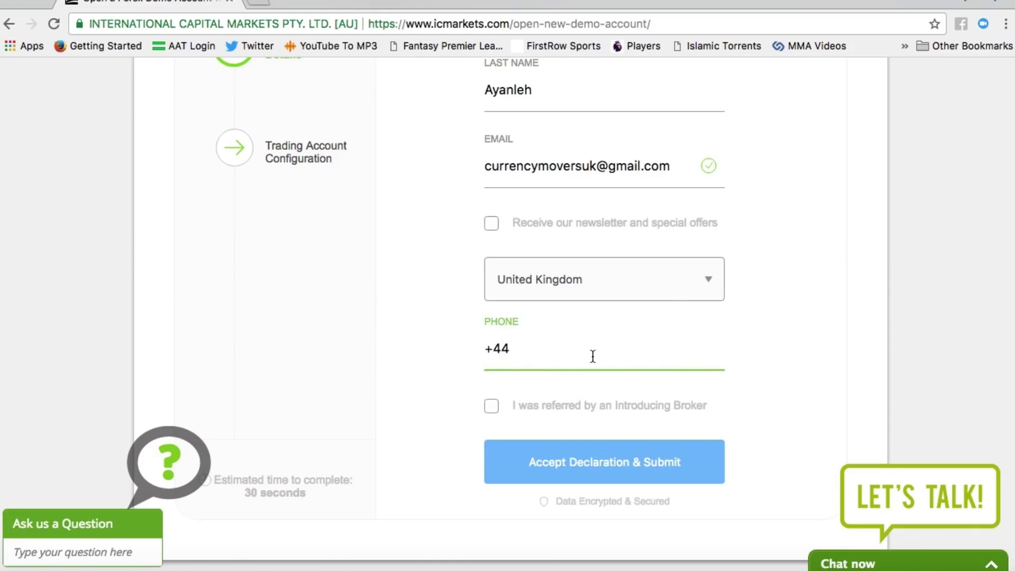
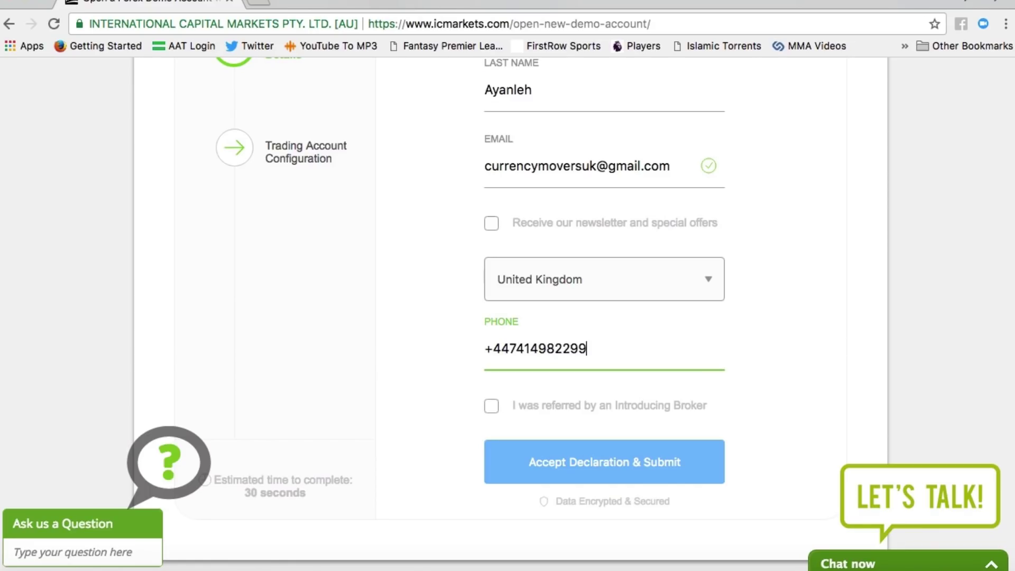
Step: Tick Introducing Broker and clear the prefilled referral ID field
scroll(593, 373, down, 3)
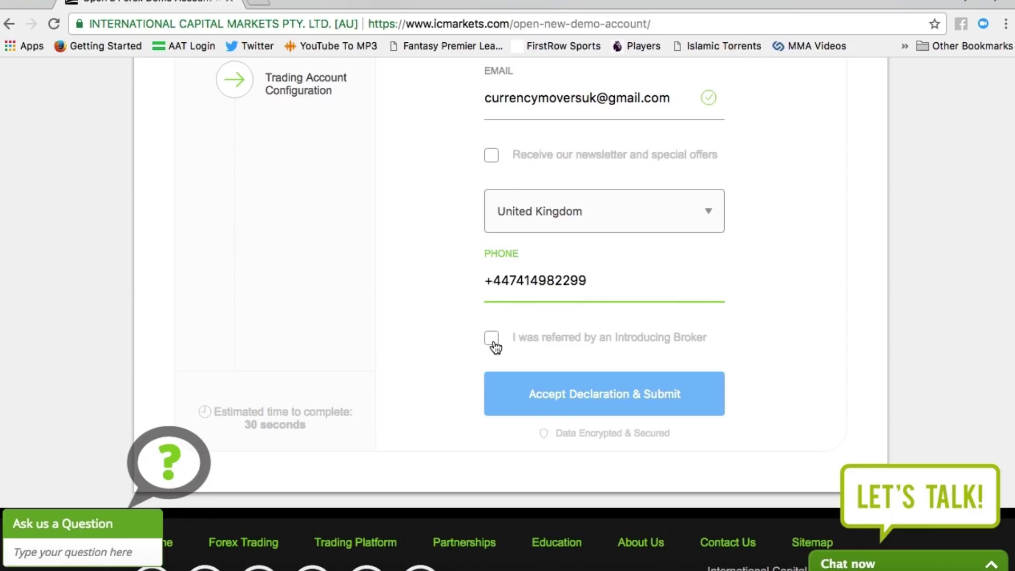
click(491, 339)
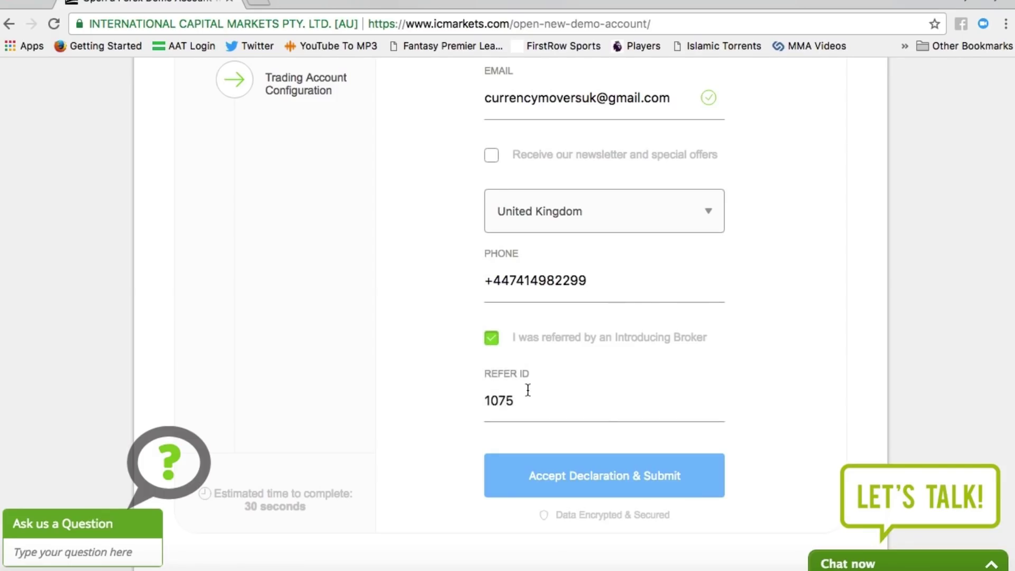
drag(528, 391, 435, 396)
key(BackSpace)
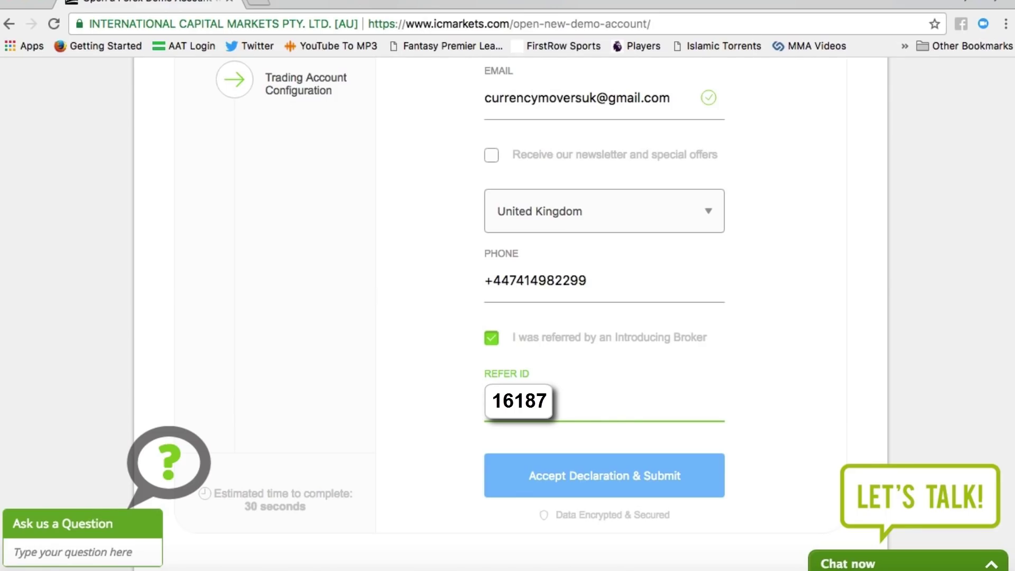
scroll(573, 415, down, 2)
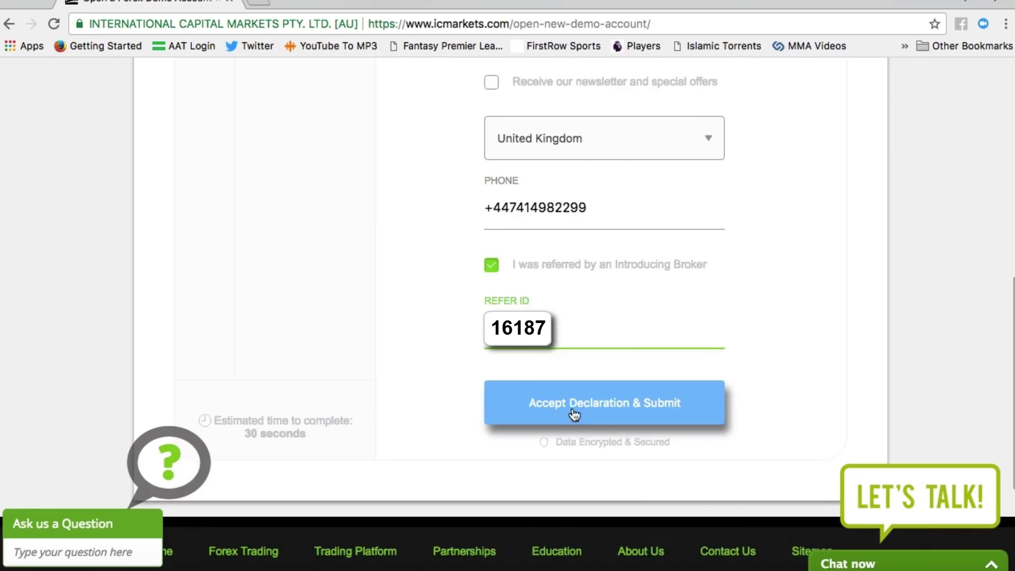
Step: Submit the demo sign-up and keep MT4 as platform with a True ECN account type
click(604, 413)
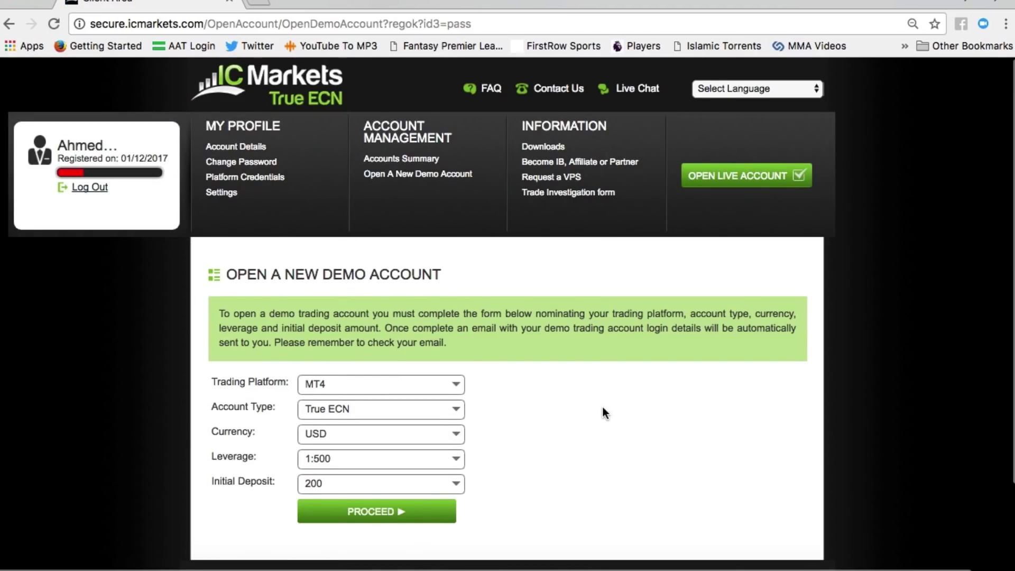
scroll(605, 412, down, 3)
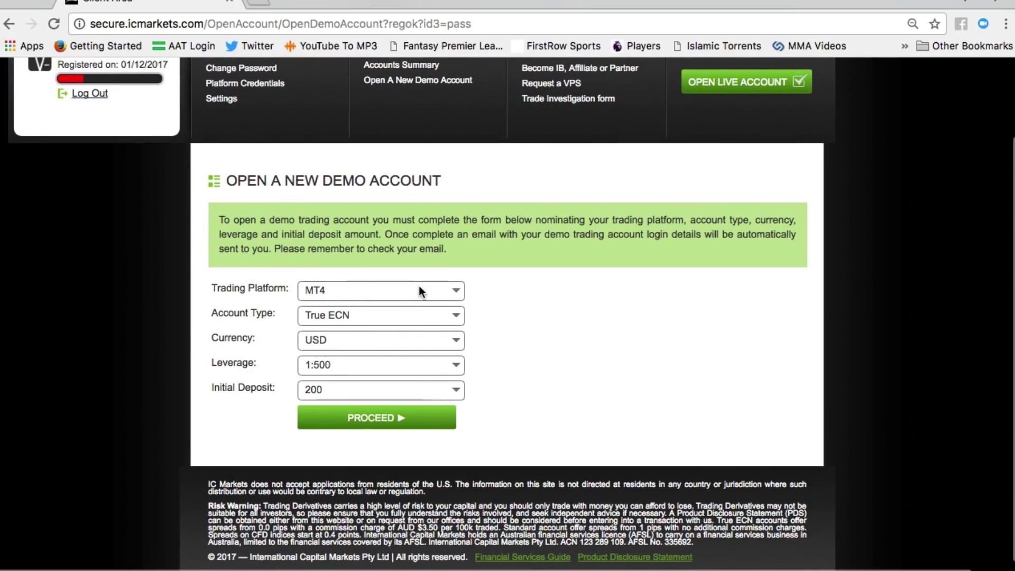
click(419, 289)
click(338, 290)
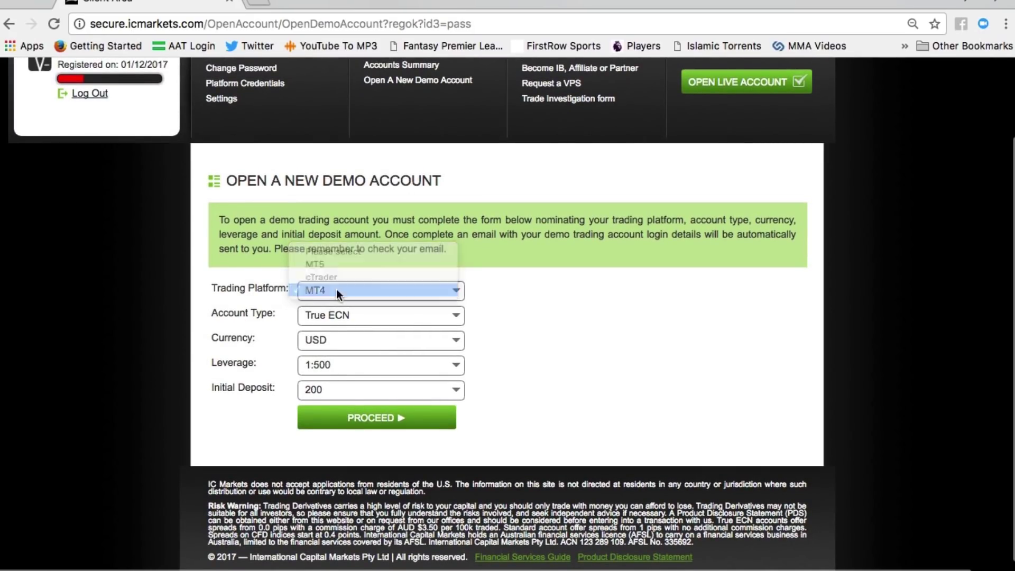
click(416, 312)
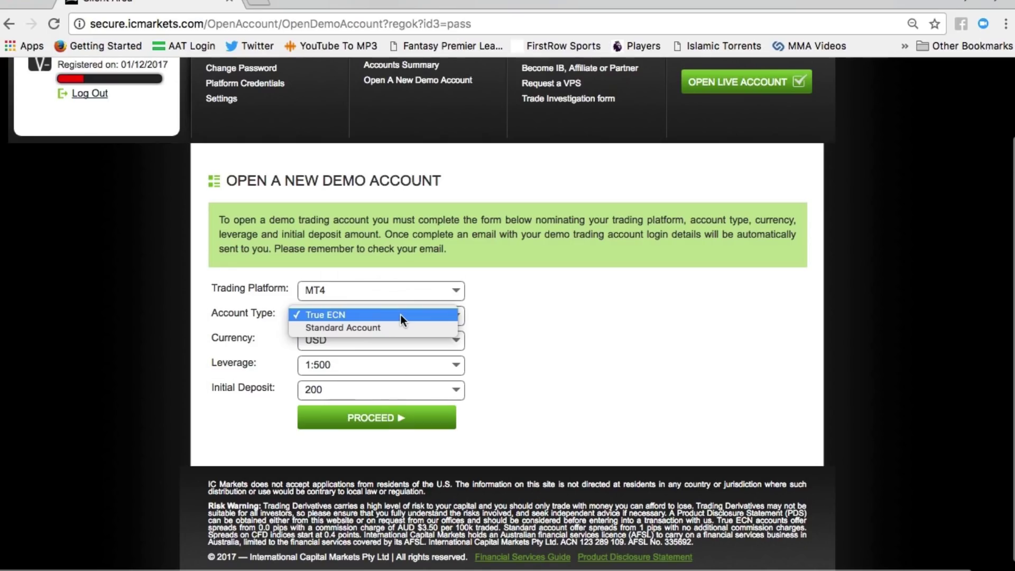
click(401, 315)
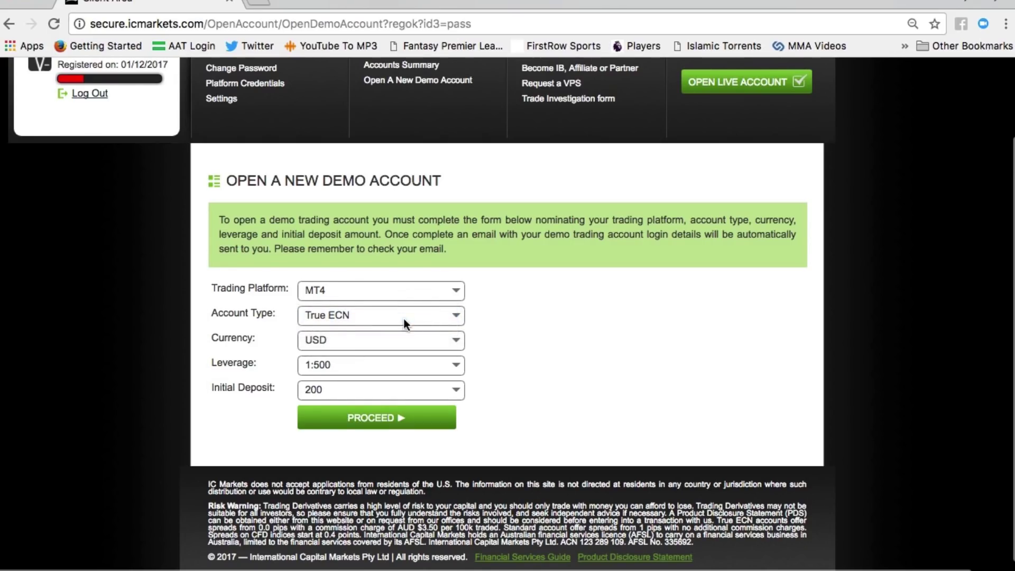
Step: Choose GBP currency, 1:500 leverage and a 1000 initial deposit, then create the demo account
click(429, 341)
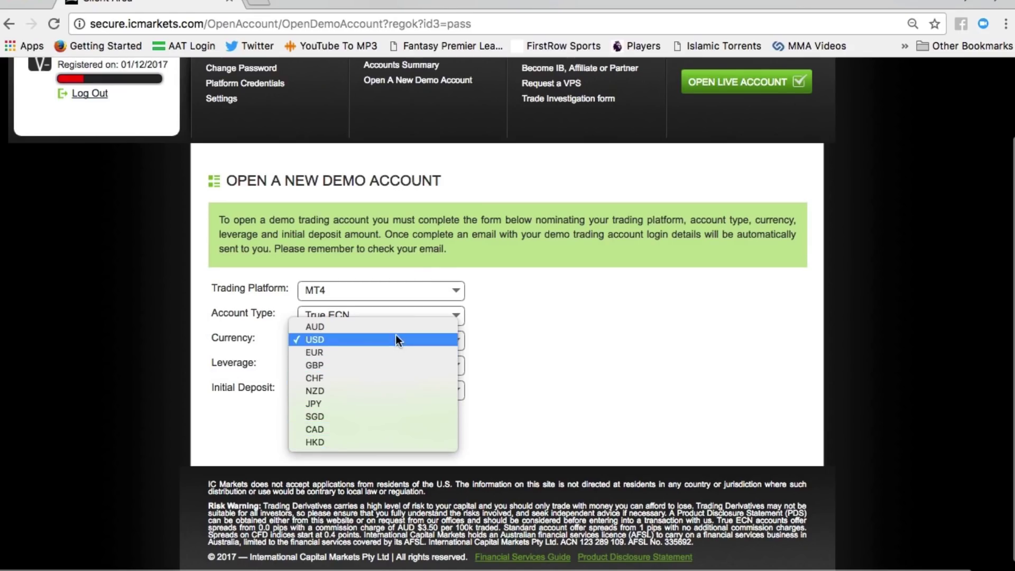
click(391, 360)
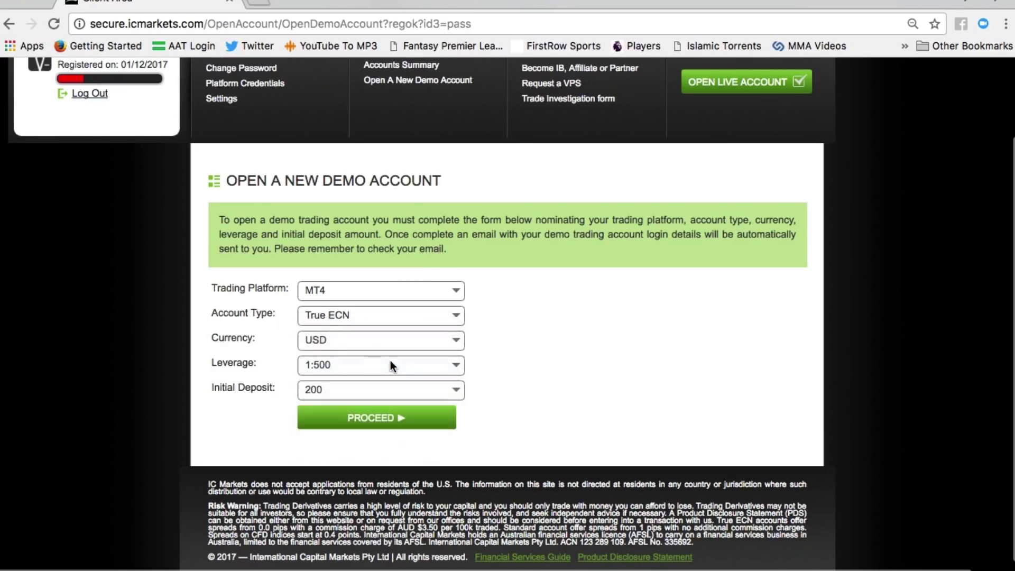
click(386, 363)
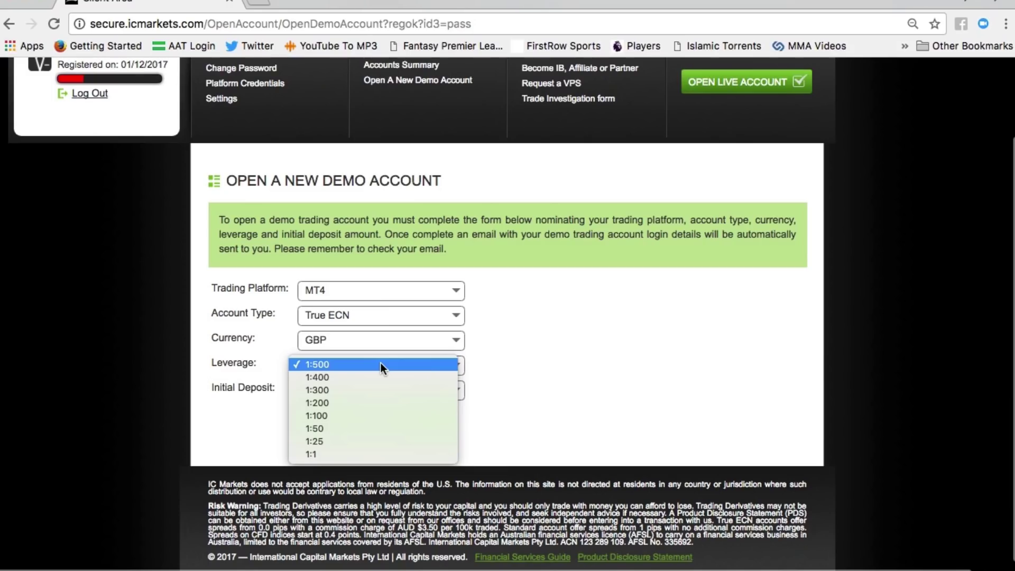
click(381, 364)
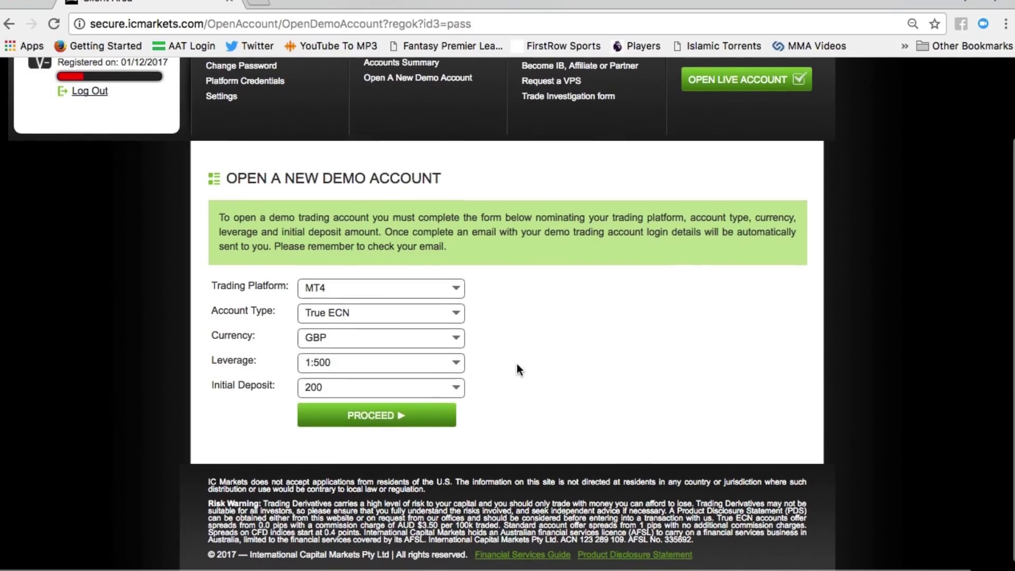
click(438, 389)
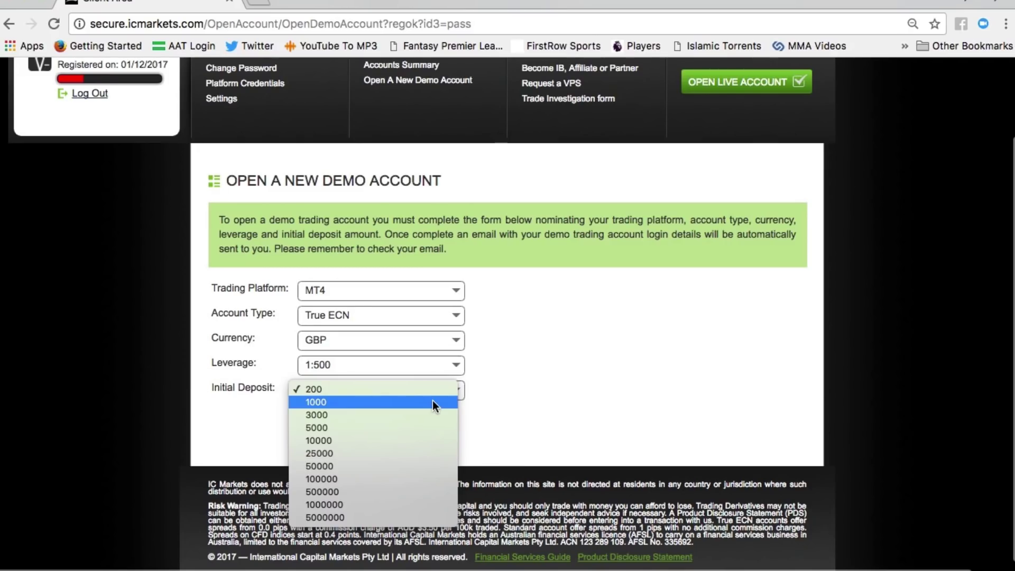
click(432, 401)
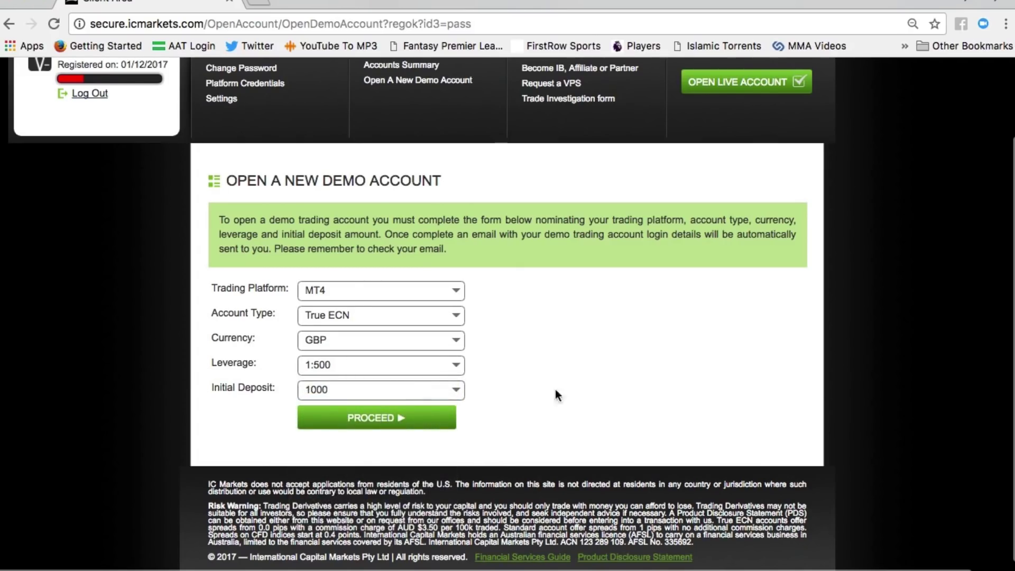
click(400, 420)
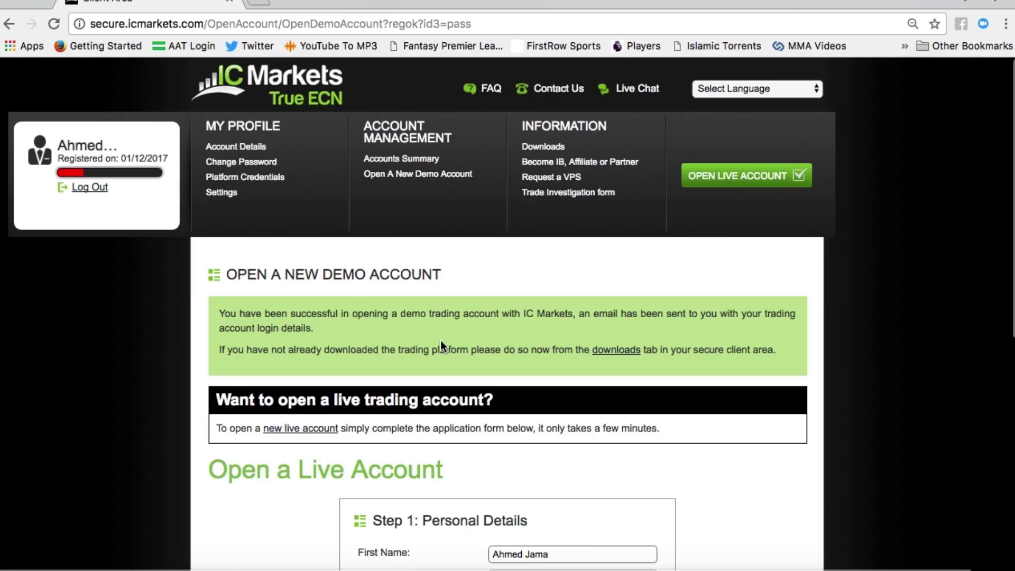
Step: Set the date of birth to 1 January 1983 in the calendar picker
scroll(440, 341, down, 5)
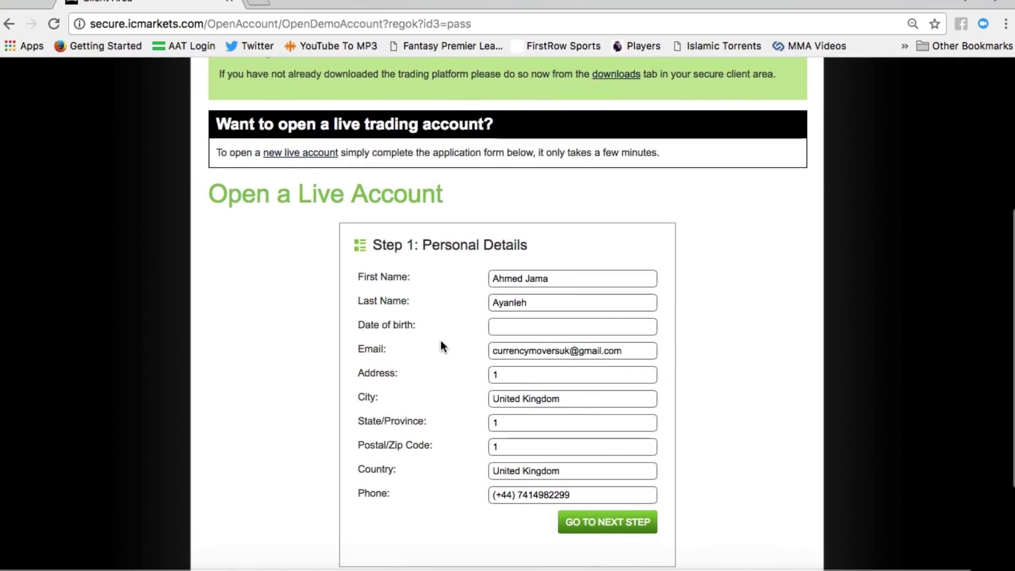
scroll(441, 343, down, 2)
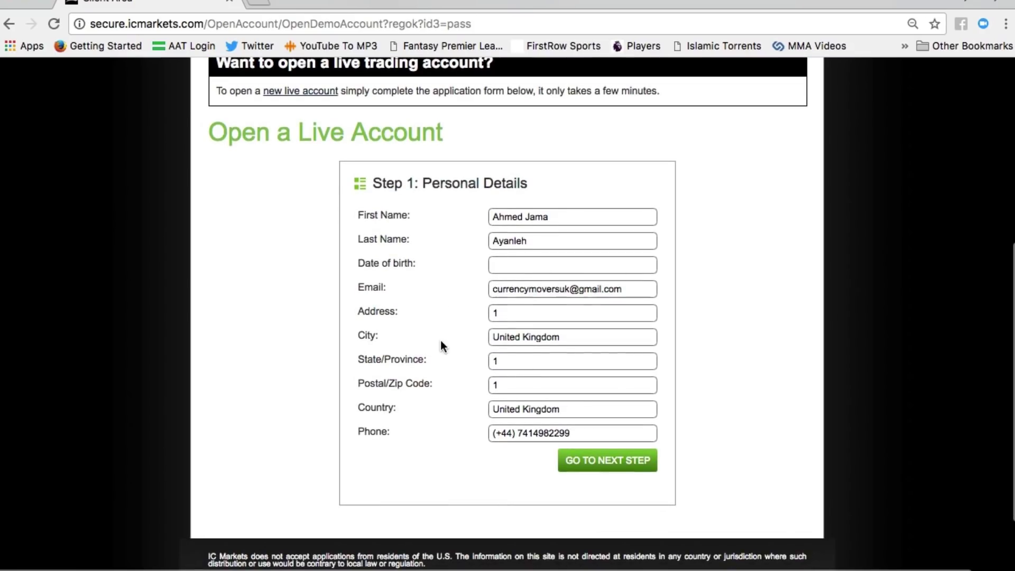
click(513, 266)
click(541, 289)
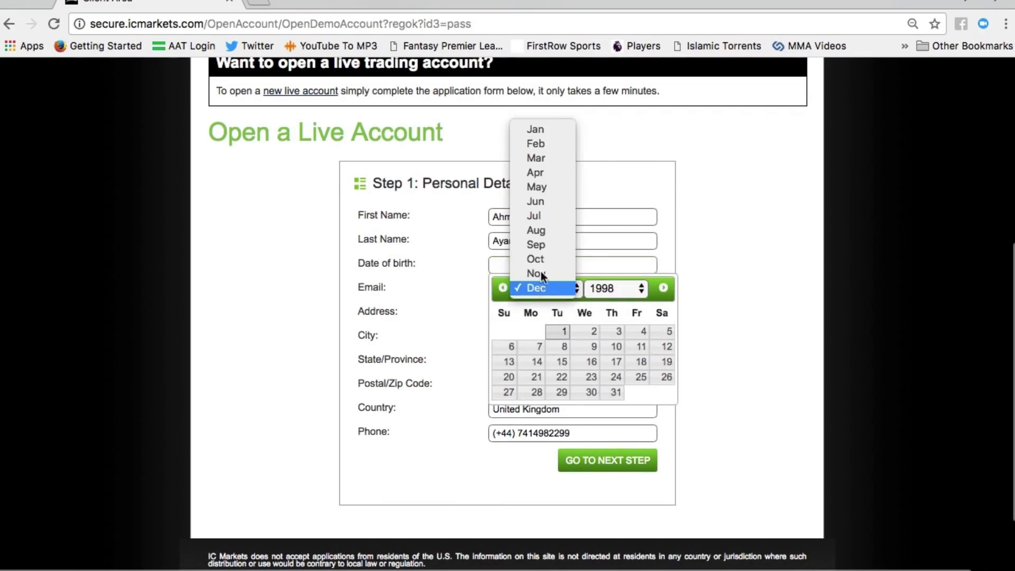
click(542, 133)
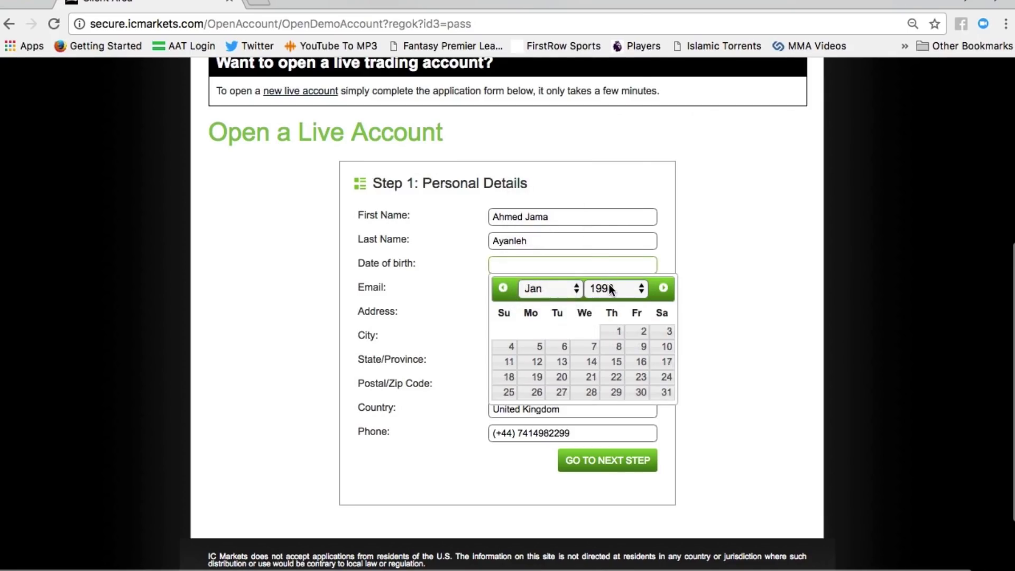
click(610, 284)
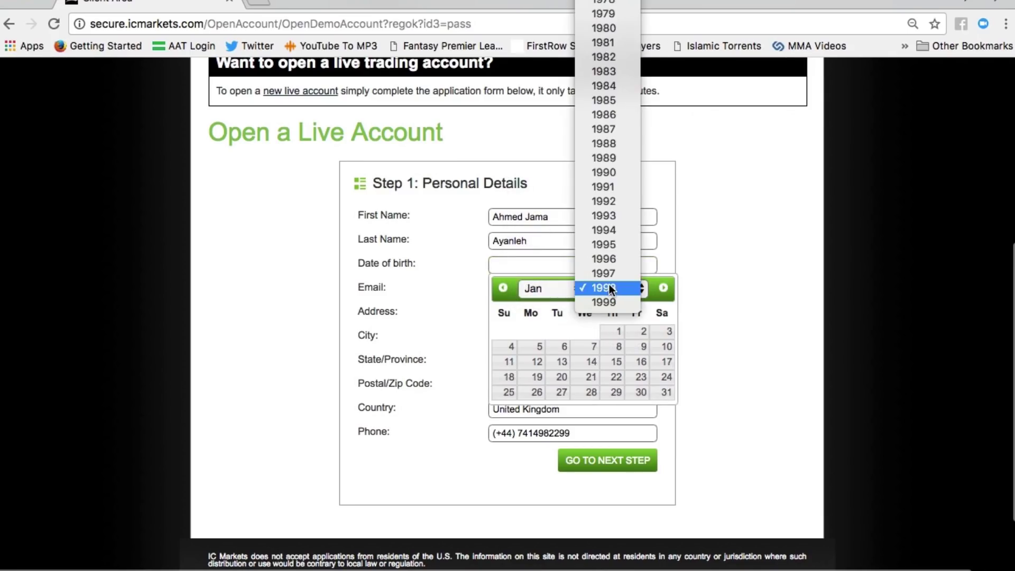
click(605, 72)
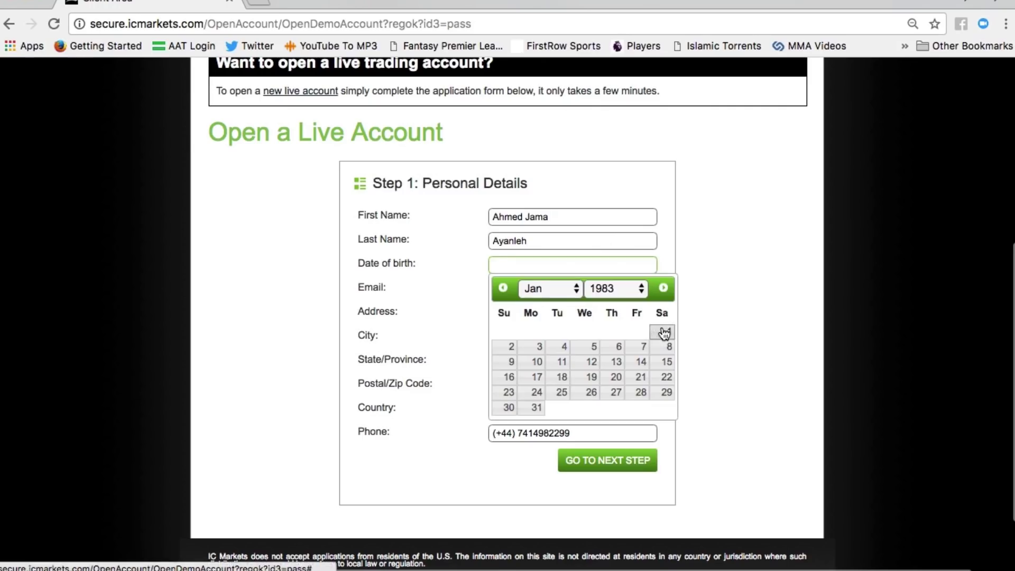
click(665, 332)
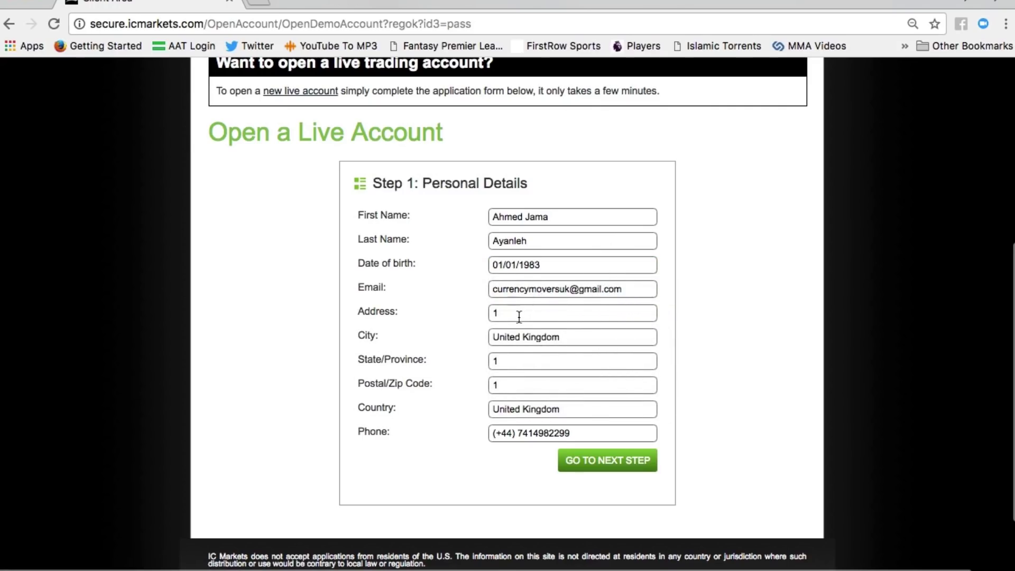
Step: Delete the placeholder '1' from State/Province and Postal/Zip Code, then go to Step 2
scroll(550, 307, down, 1)
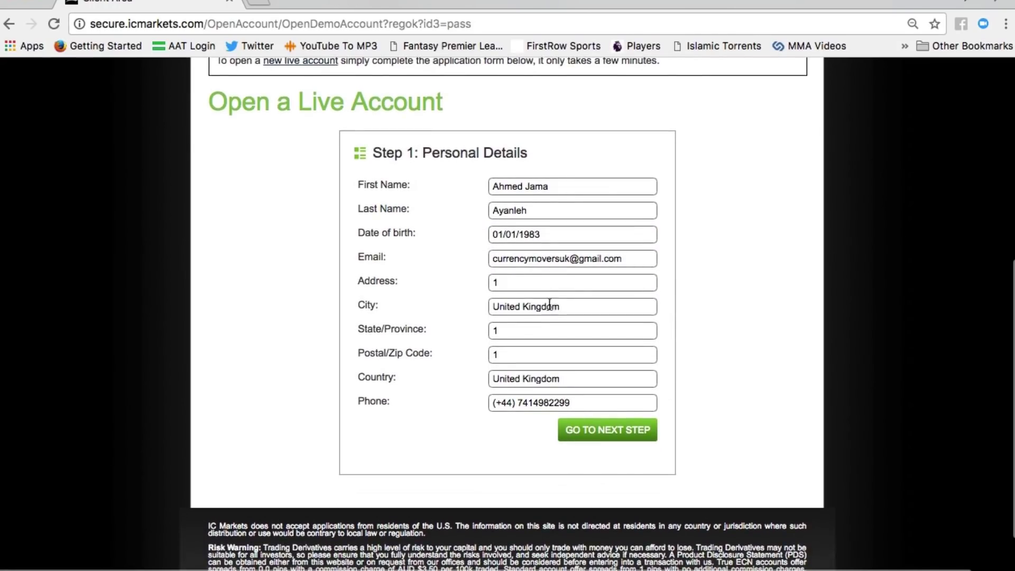
click(512, 280)
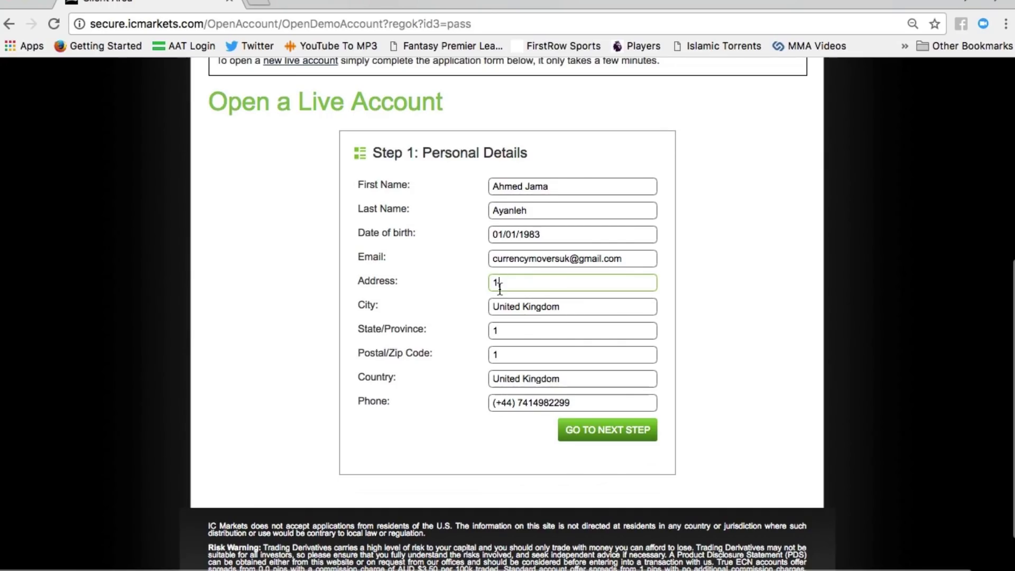
click(511, 329)
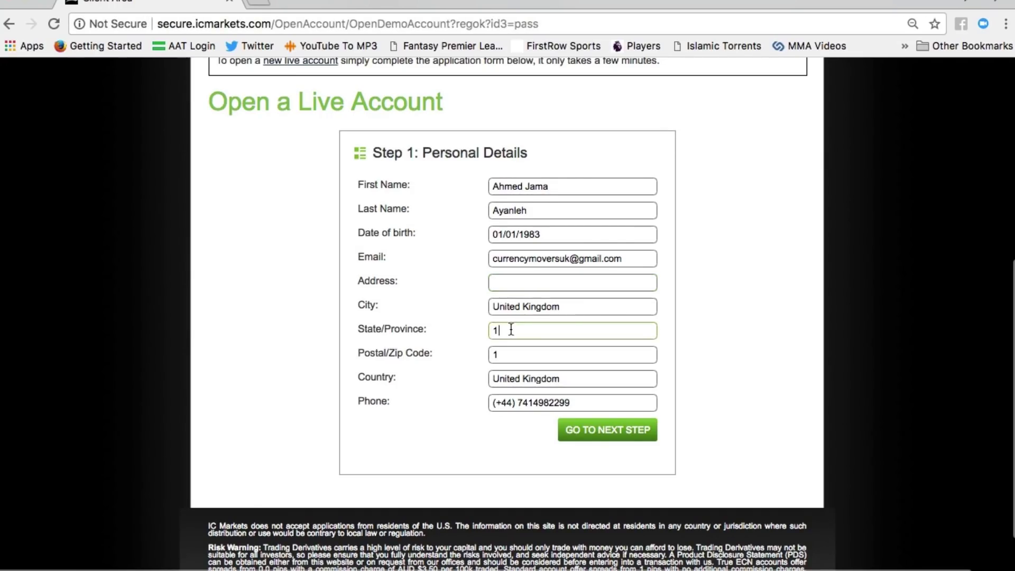
key(BackSpace)
click(514, 350)
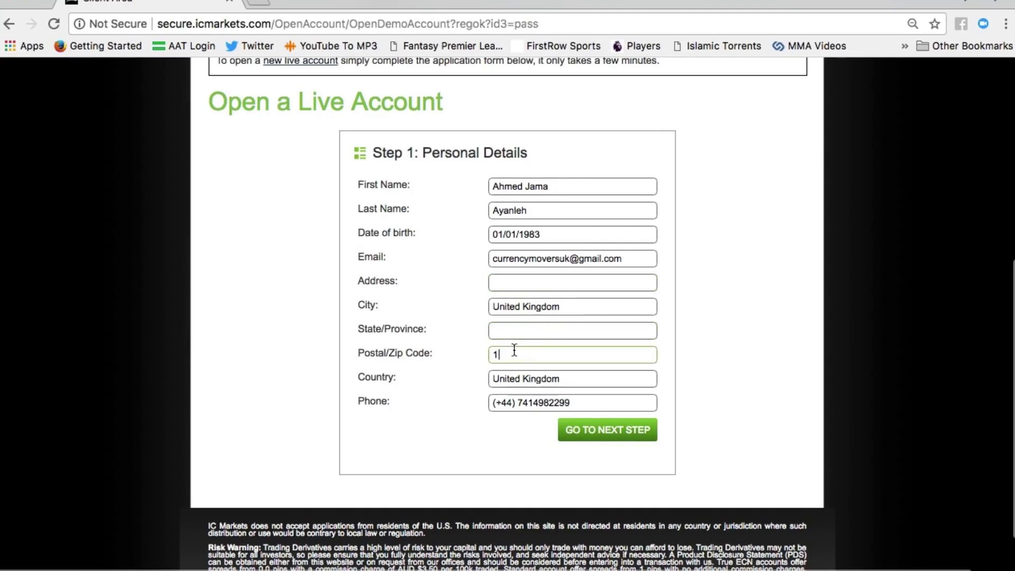
key(BackSpace)
click(597, 435)
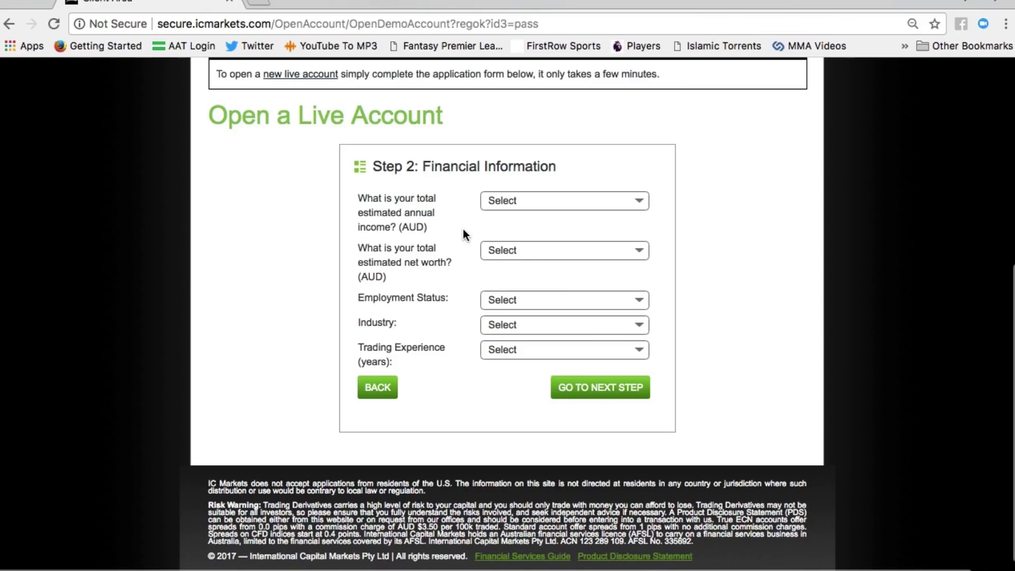
Step: Set annual income and net worth to 10,000 to 50,000 and employment status to Self-employed
click(526, 202)
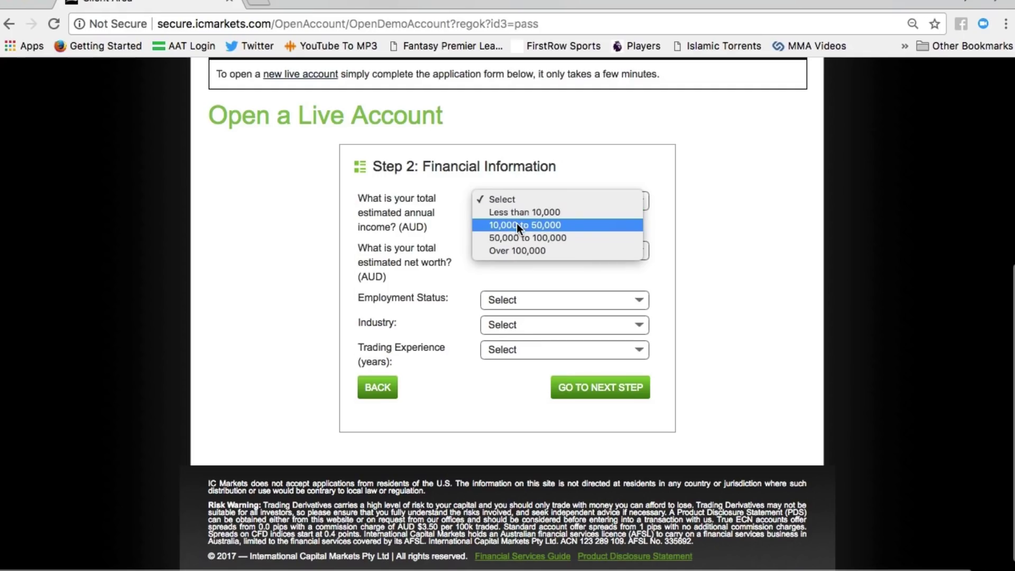
click(517, 224)
scroll(518, 226, down, 1)
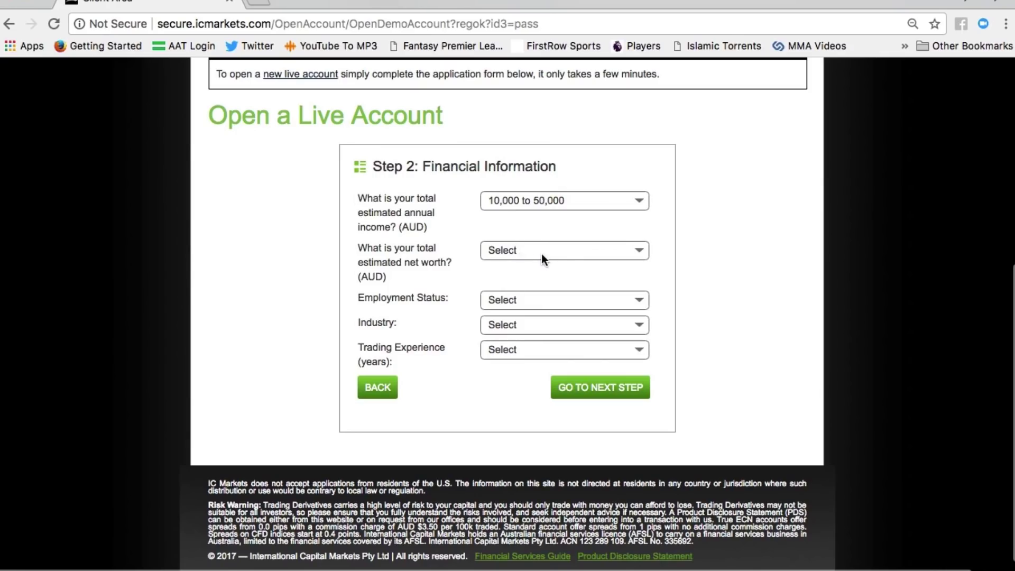
click(543, 258)
click(552, 273)
click(534, 298)
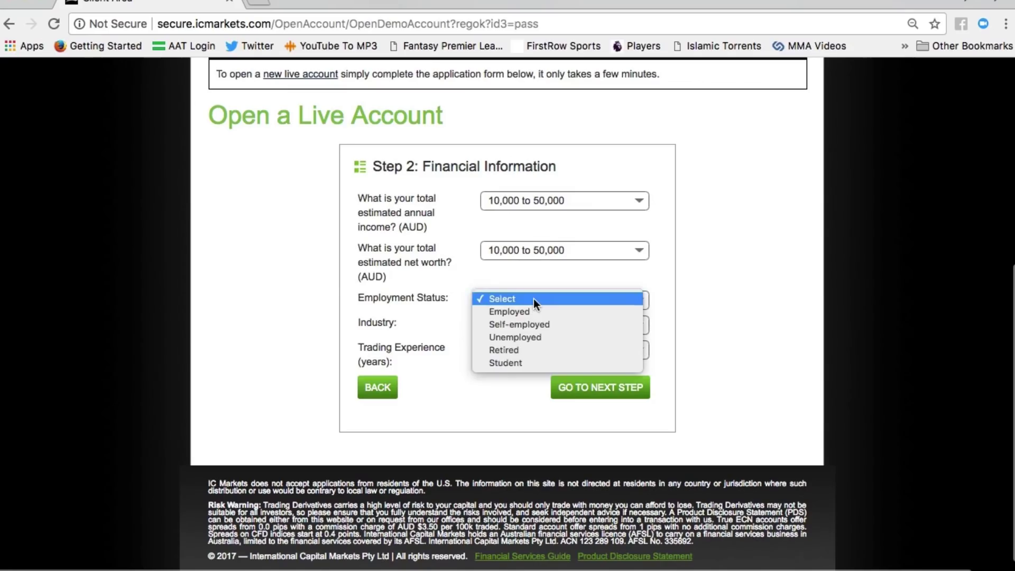
click(555, 324)
Step: Choose Financial Services - Banking, 1-3 years' experience, tick Forex and CFD's, and continue
click(542, 327)
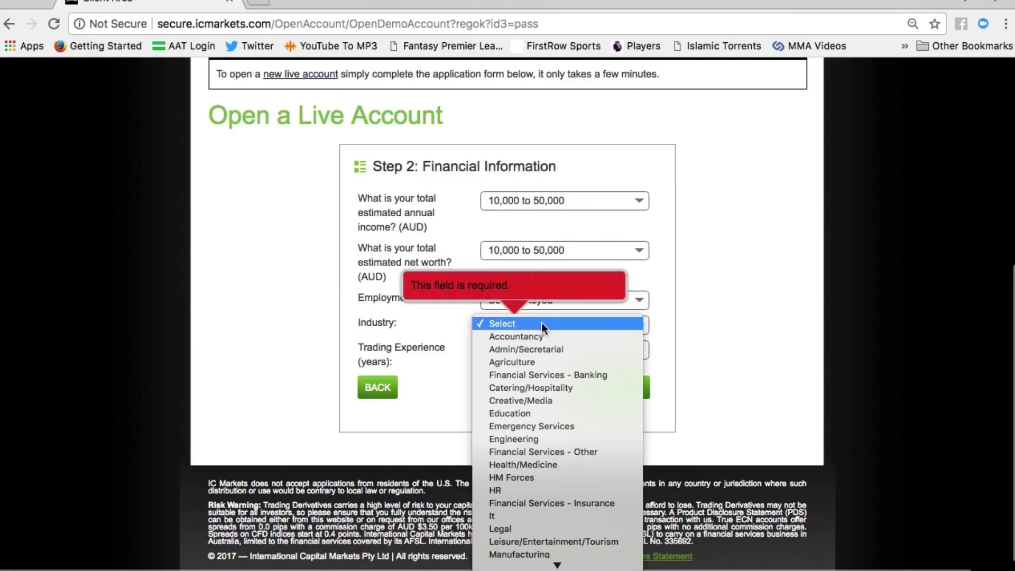
click(553, 375)
click(529, 351)
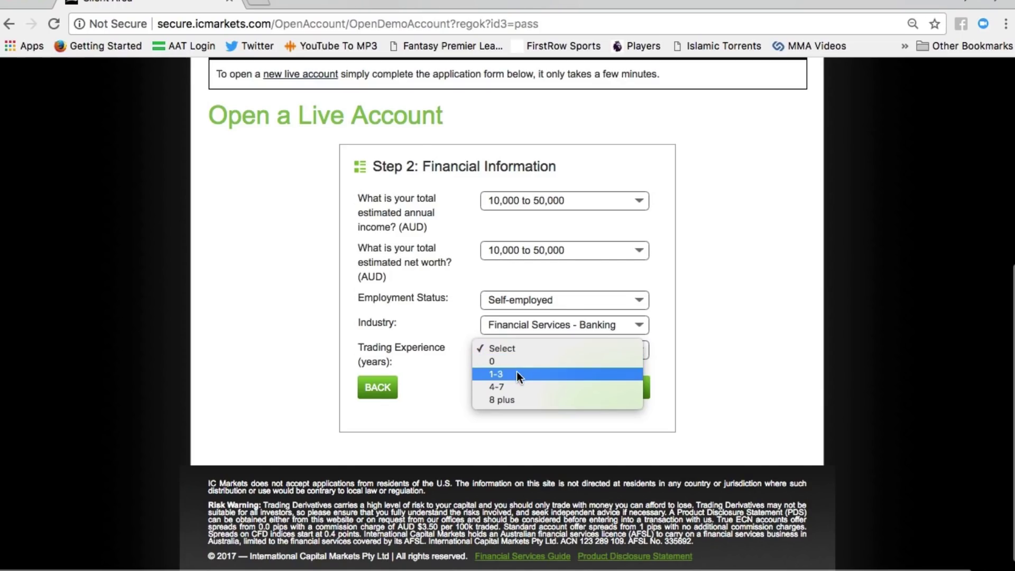
click(516, 374)
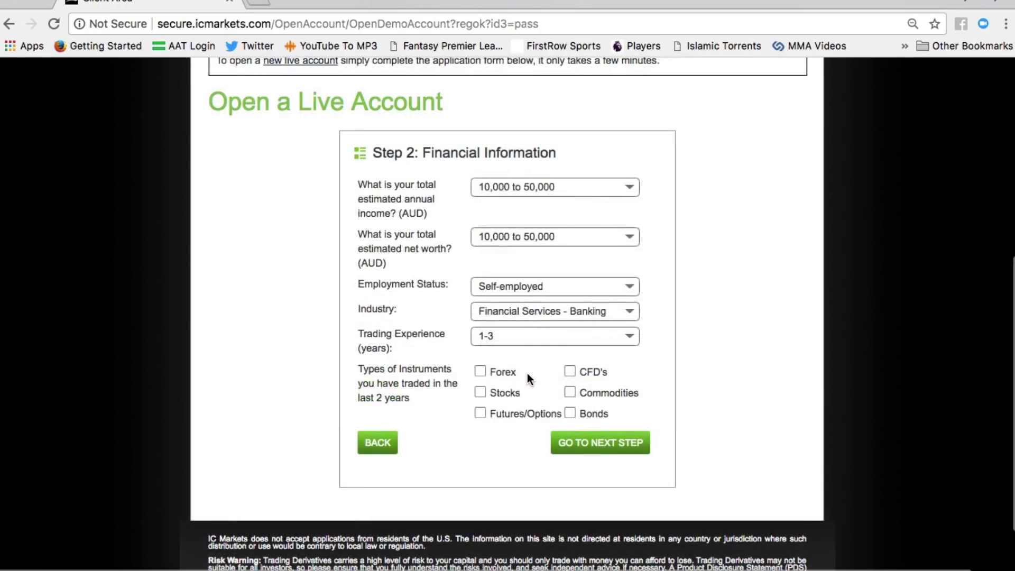
scroll(528, 374, down, 2)
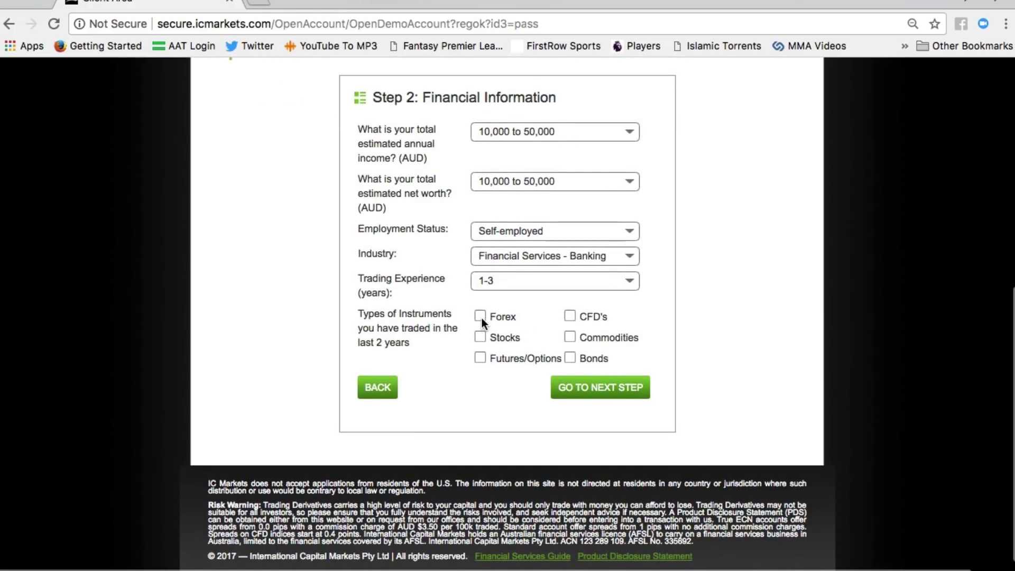
click(481, 317)
click(570, 317)
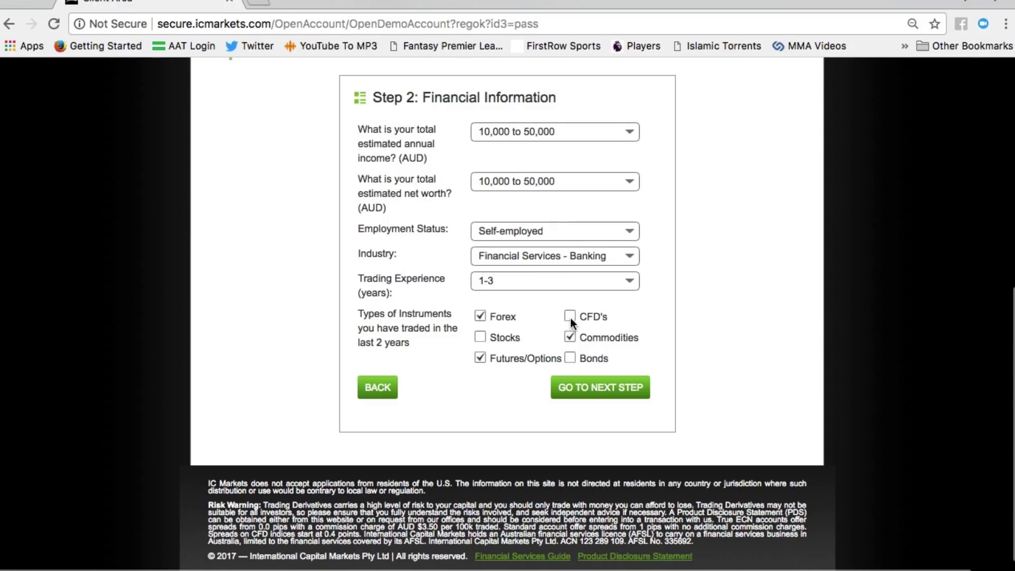
click(583, 391)
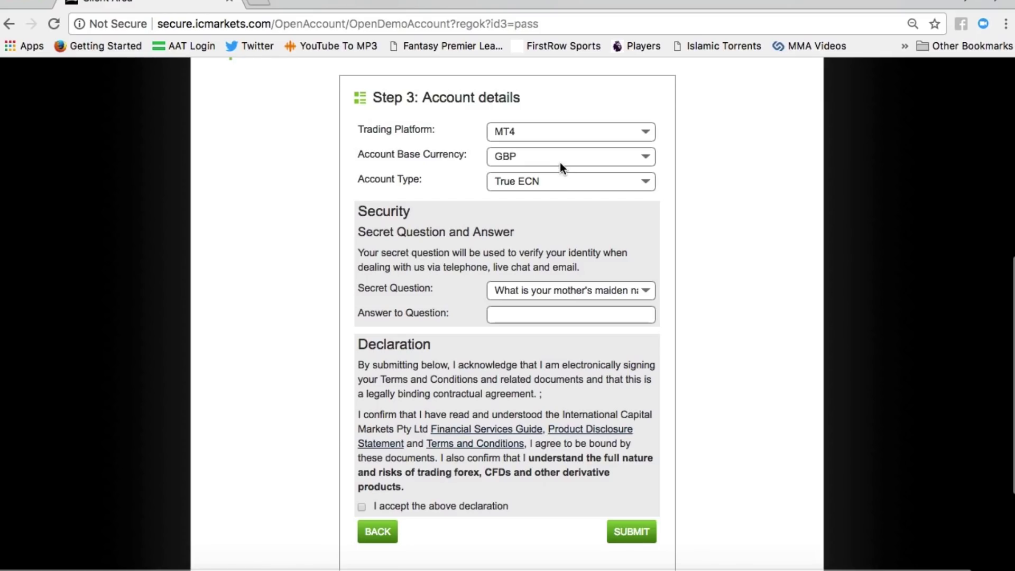
Step: Keep MT4 as the trading platform and GBP as the base currency
click(556, 131)
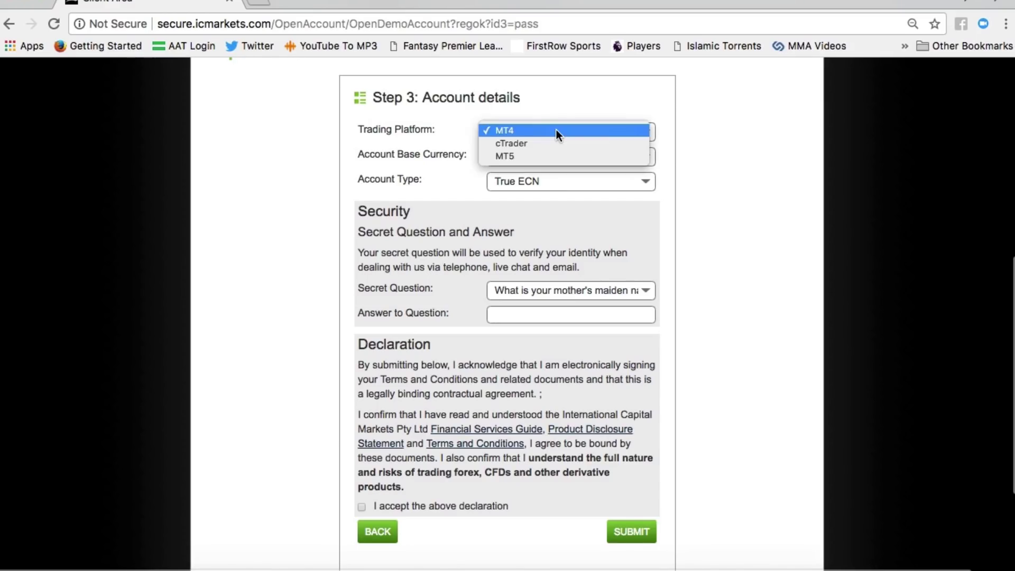
click(540, 134)
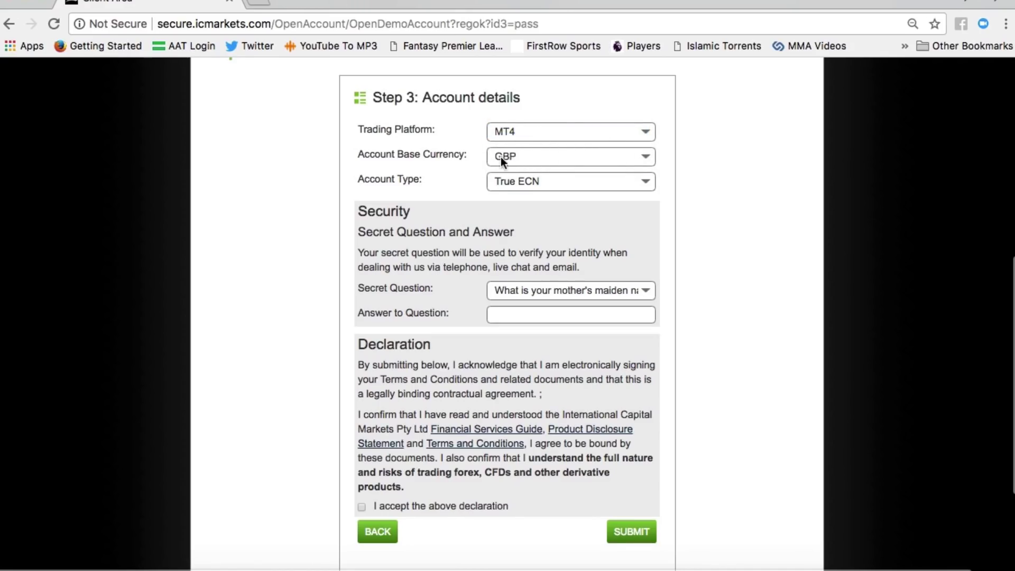
click(536, 163)
click(537, 157)
scroll(554, 214, down, 3)
scroll(555, 220, up, 3)
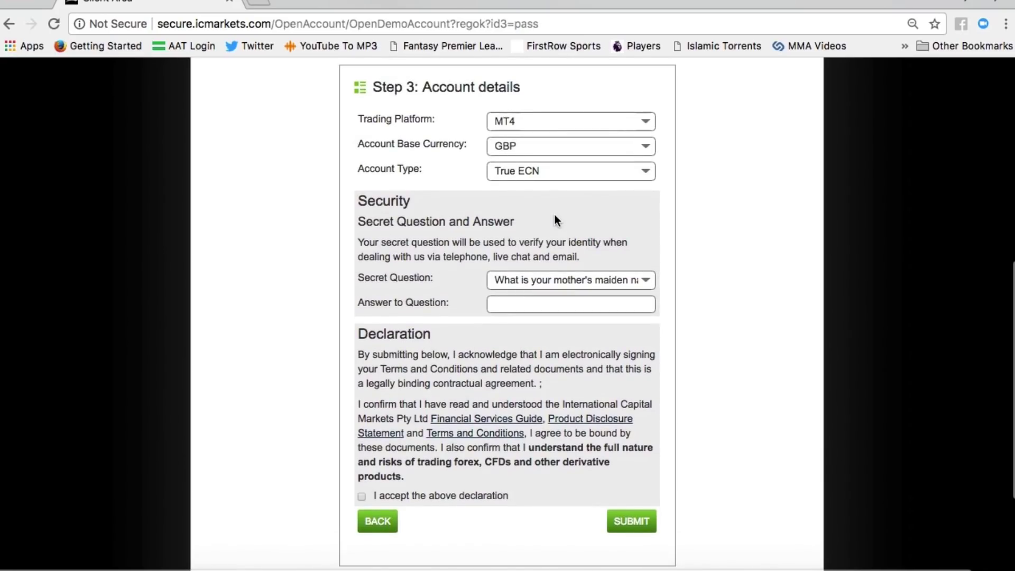
Step: Pick 'What is your favourite colour?' as secret question, accept the declaration and submit
click(578, 284)
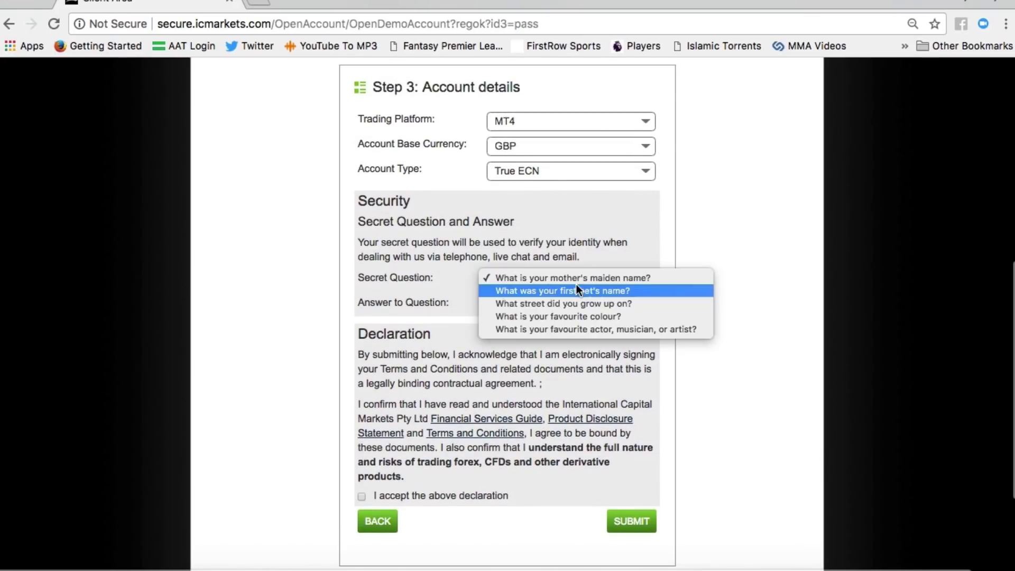
click(600, 317)
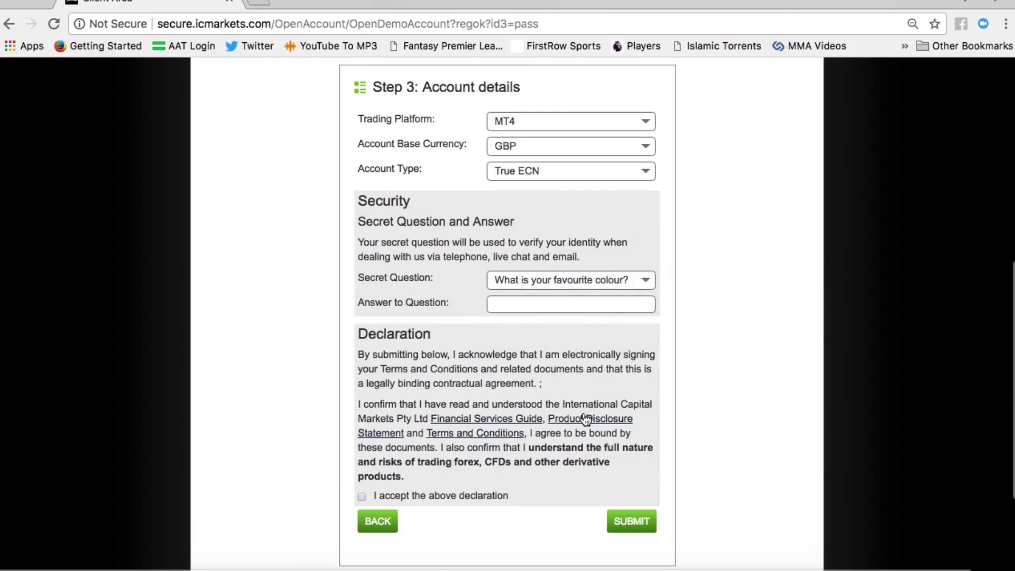
click(518, 311)
click(362, 496)
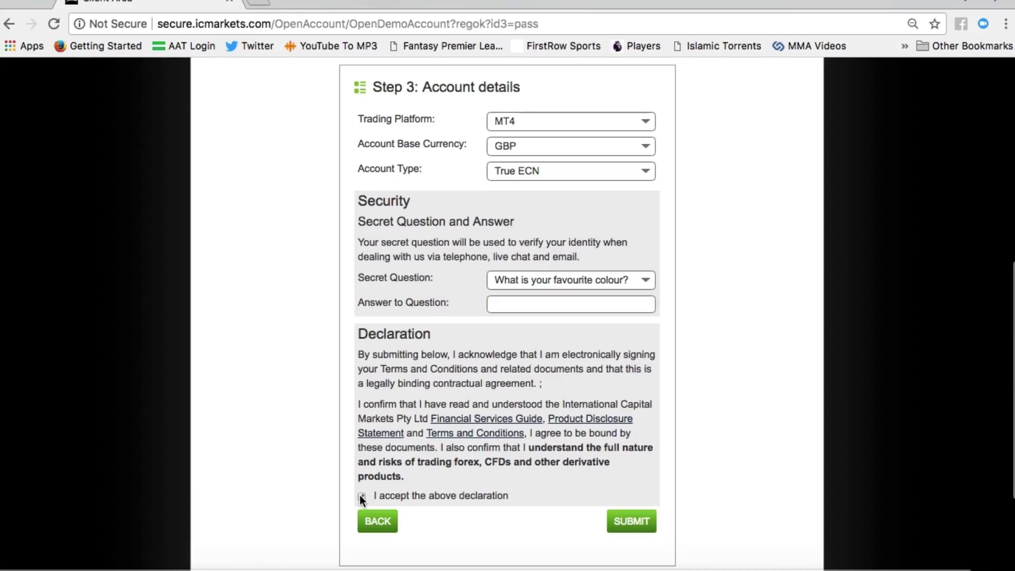
click(632, 522)
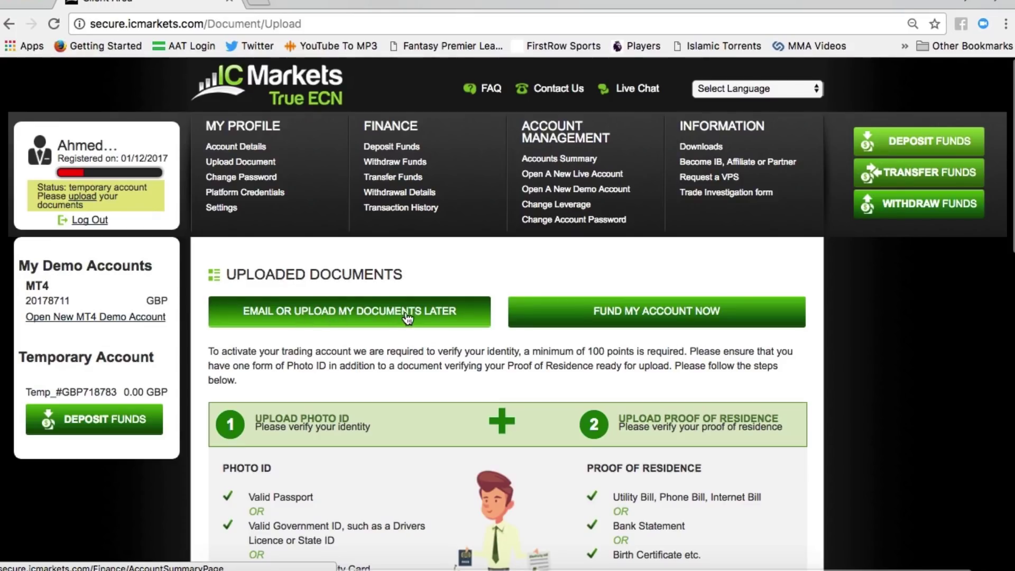
Step: Choose Email or Upload My Documents Later on the Uploaded Documents page
scroll(407, 317, down, 3)
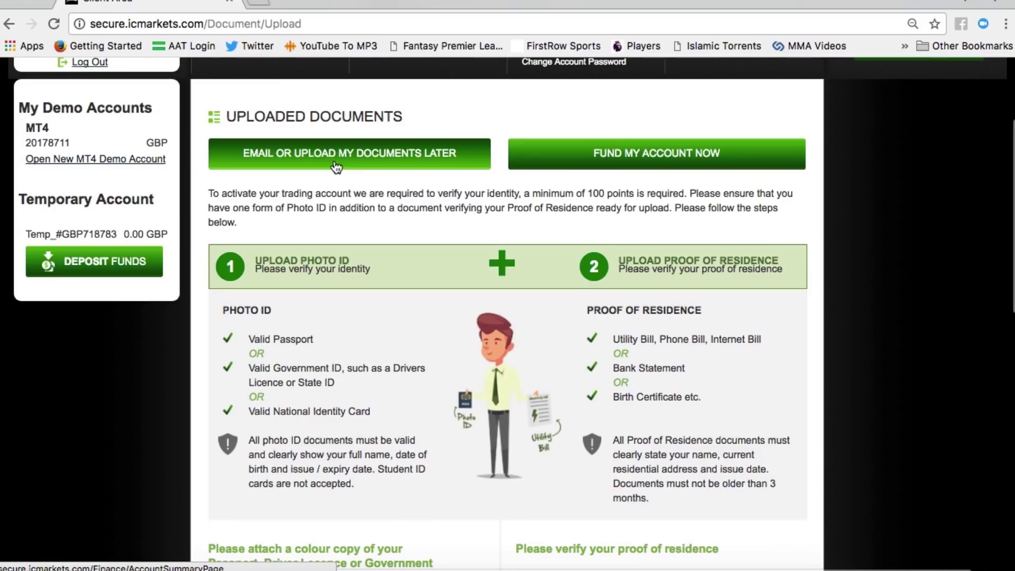
click(335, 166)
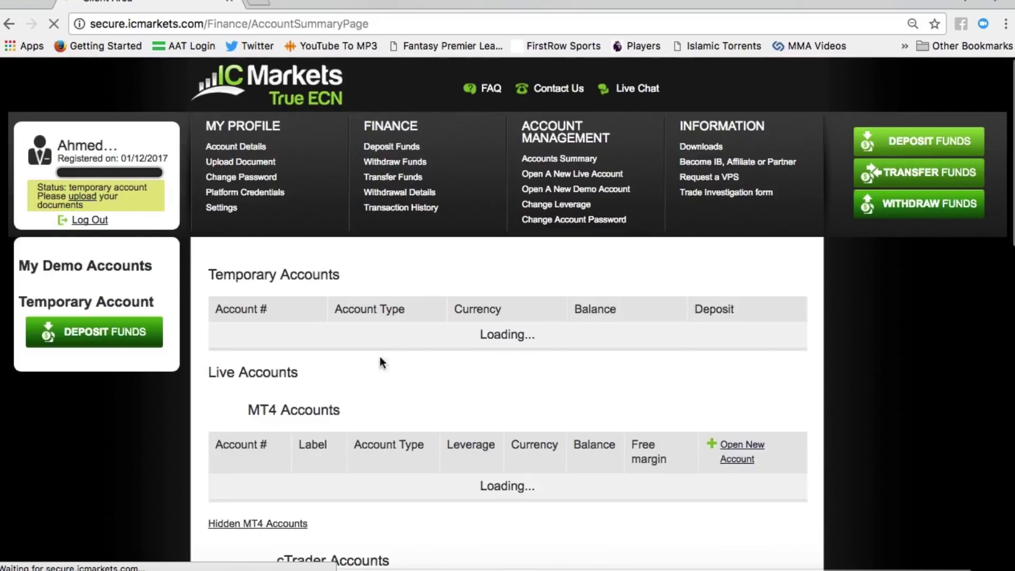
Step: Look over the Change Password fields, then open Settings with Facebook, Google+ and LinkedIn connections
scroll(414, 414, down, 5)
scroll(414, 416, down, 10)
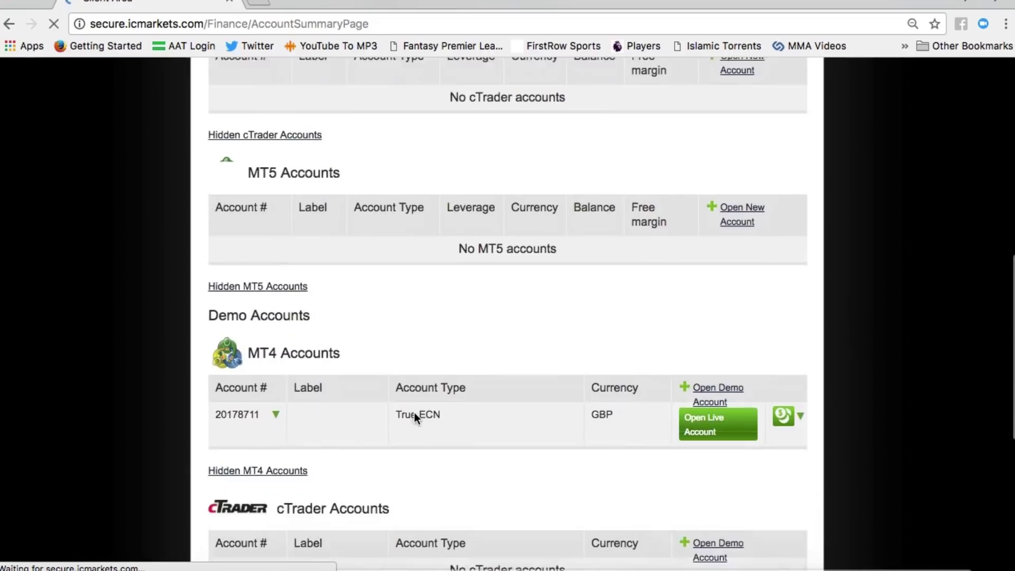
scroll(414, 417, up, 15)
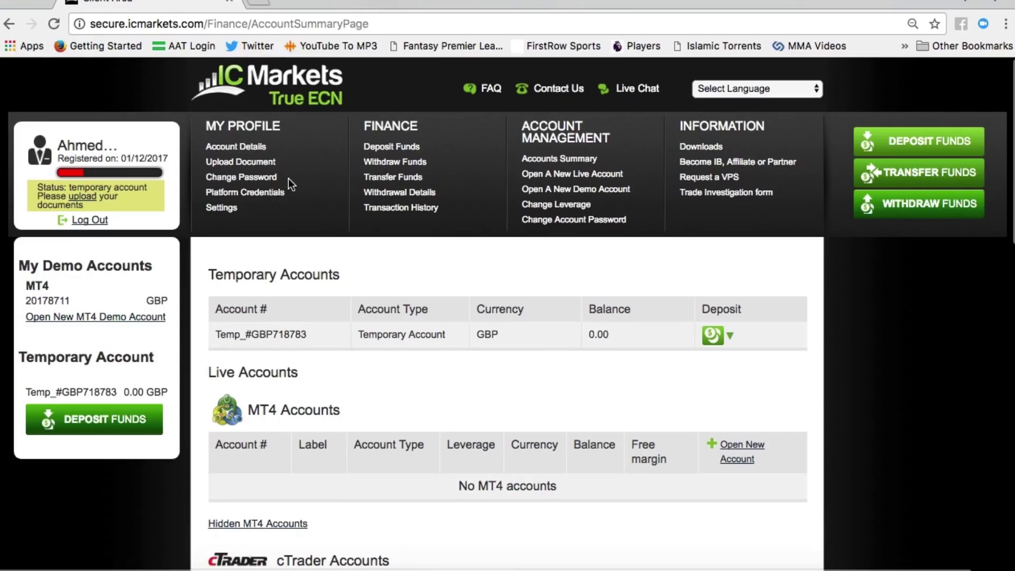
click(245, 182)
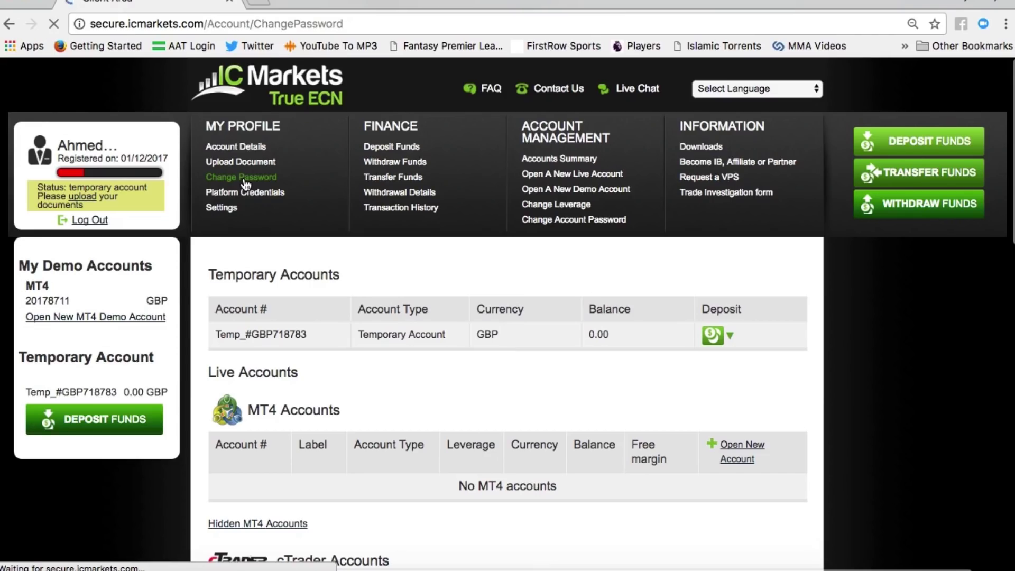
click(390, 313)
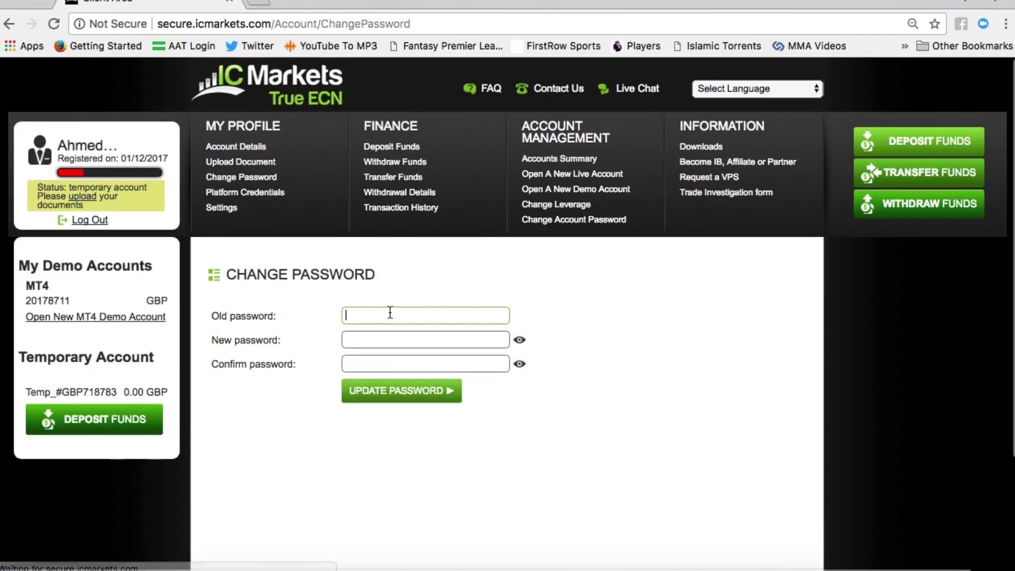
click(374, 336)
click(368, 362)
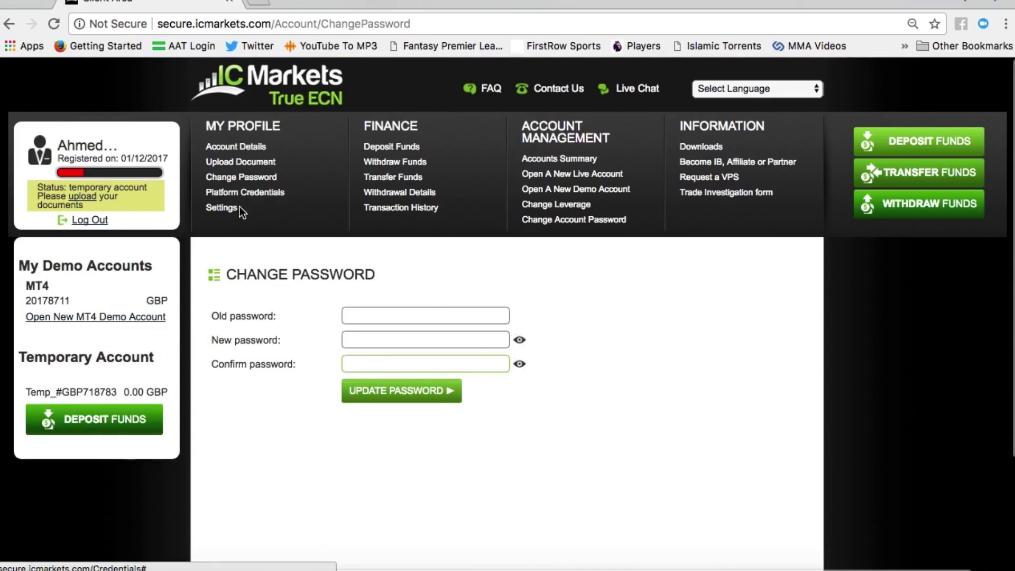
click(222, 208)
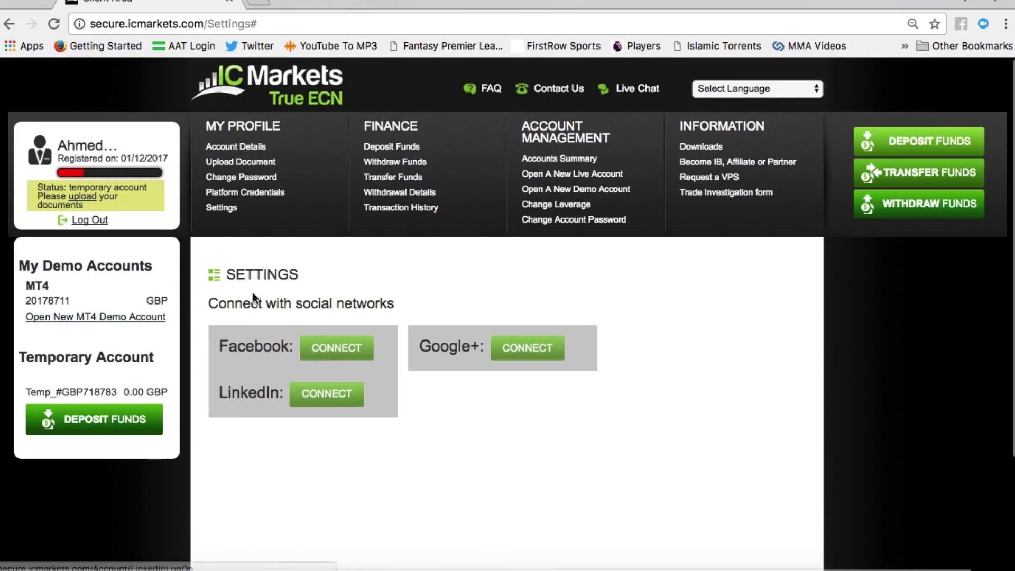
click(232, 193)
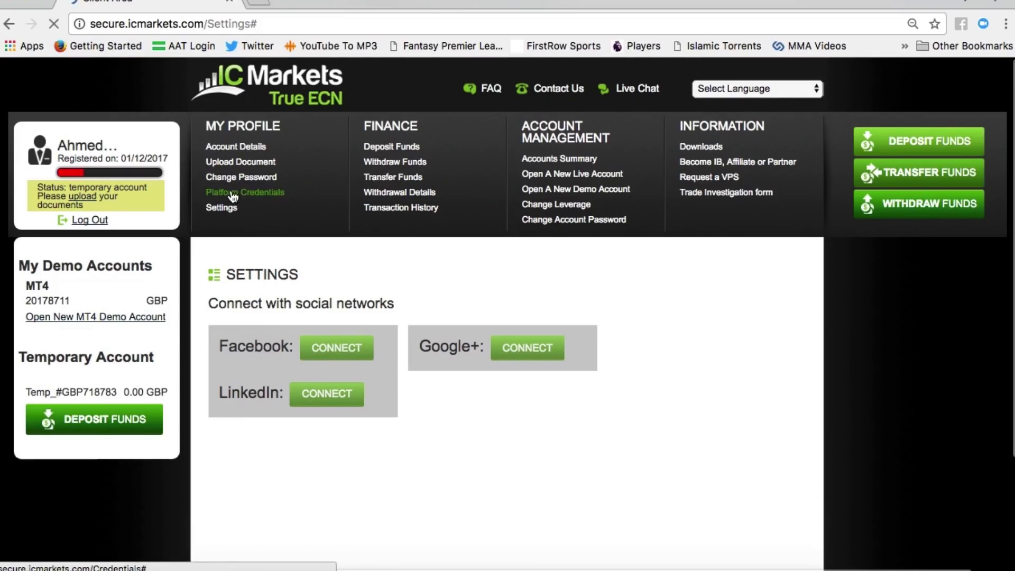
Step: Highlight the MT4 demo account number and its server ICMarkets-Demo02 in the credentials table
scroll(360, 328, down, 1)
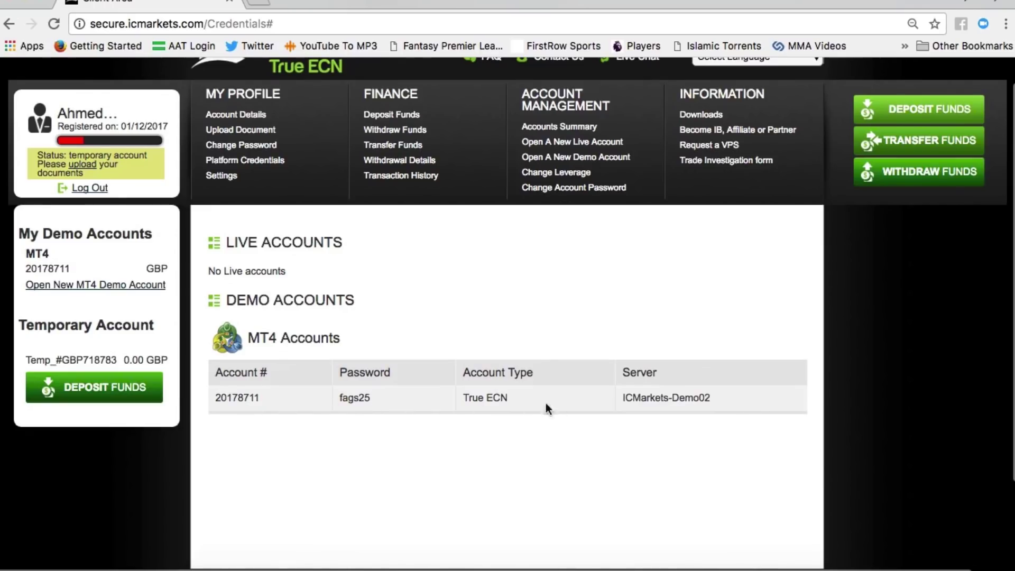
scroll(442, 410, down, 1)
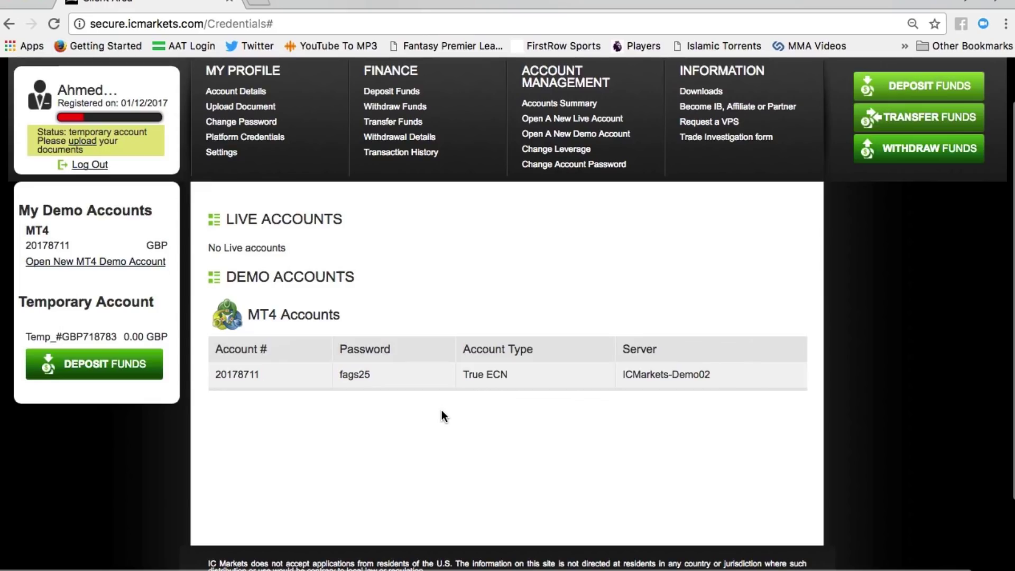
double_click(243, 374)
click(285, 379)
drag(714, 376, 623, 374)
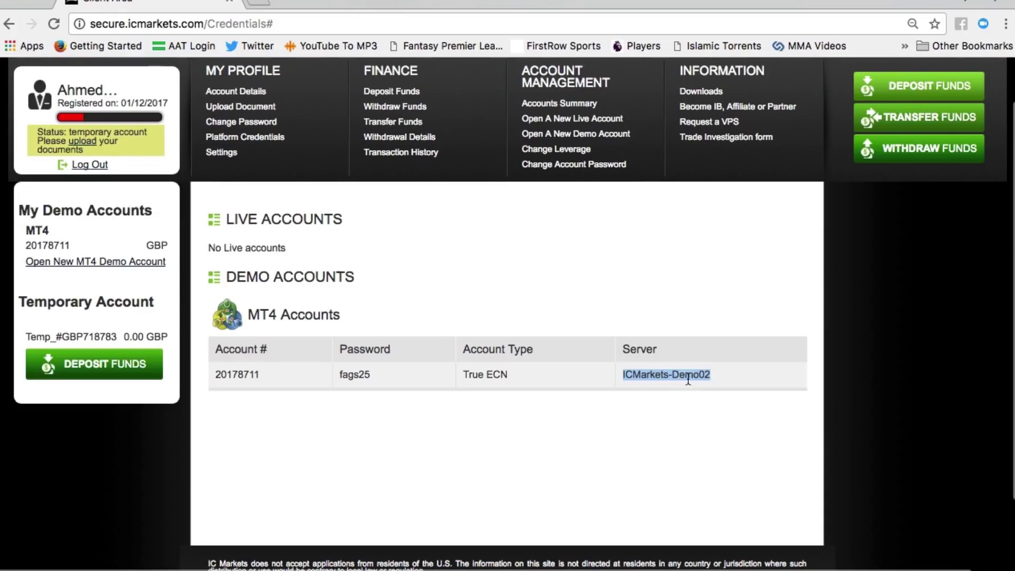
click(709, 392)
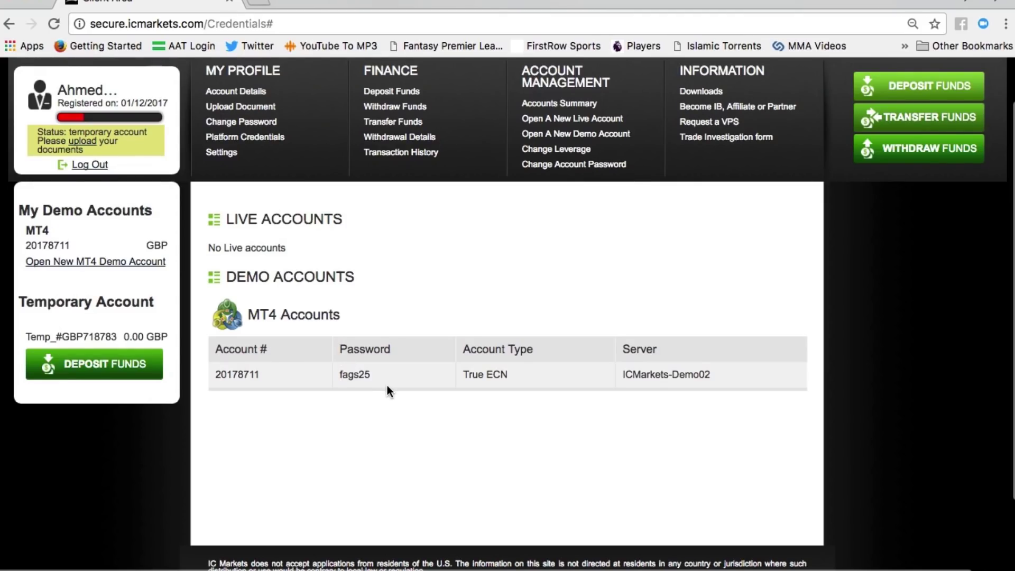
scroll(388, 390, up, 2)
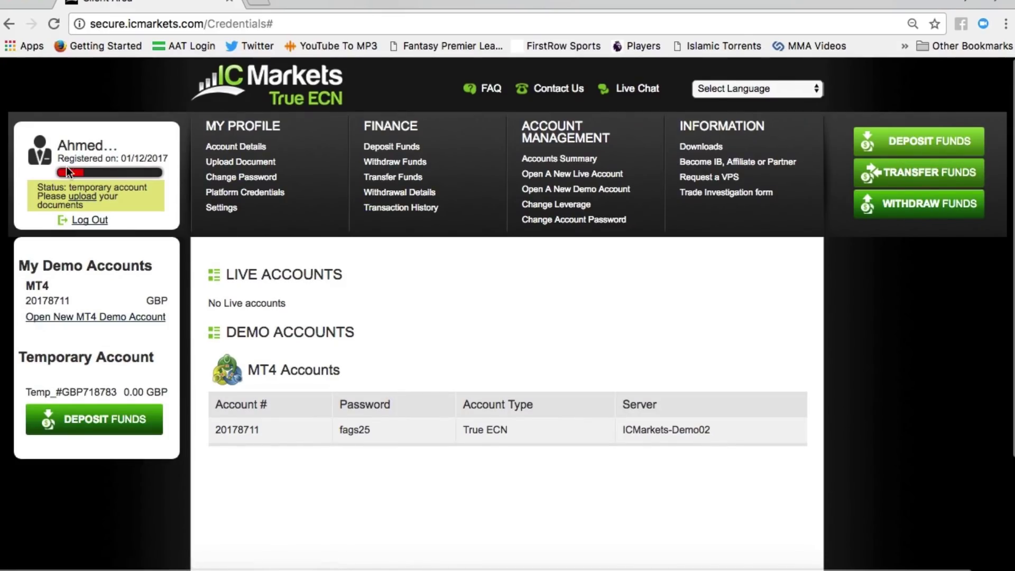
mouse_move(59, 171)
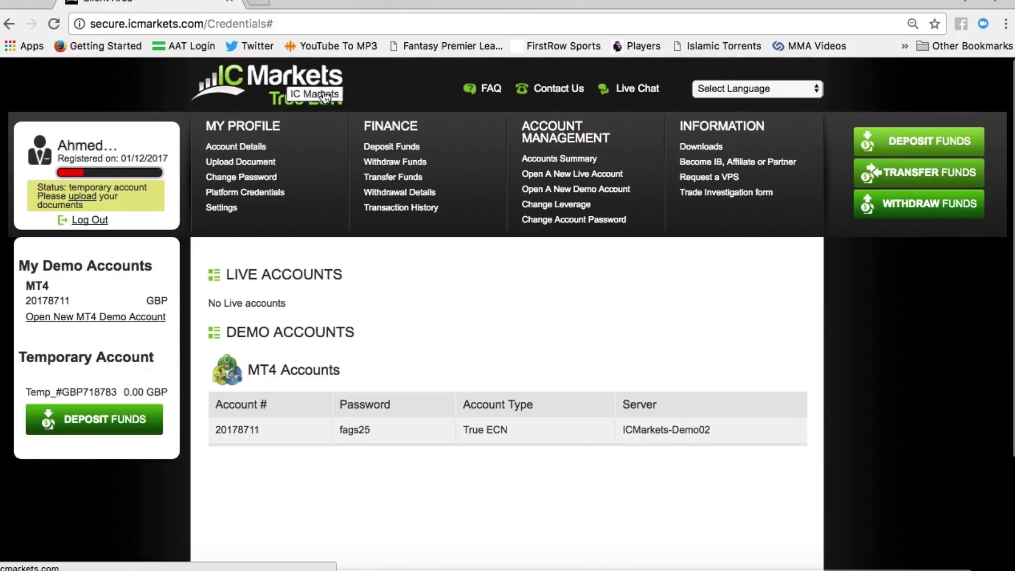
Step: Browse the Deposit Funds methods and expand the Fund Now by Credit / Debit Card form
click(410, 152)
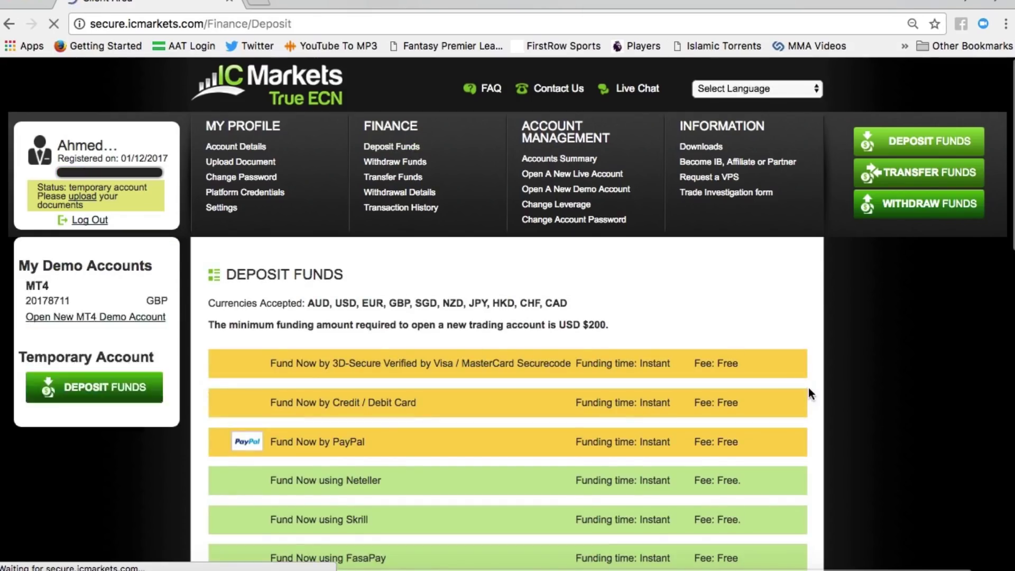
scroll(809, 391, down, 2)
scroll(808, 388, down, 6)
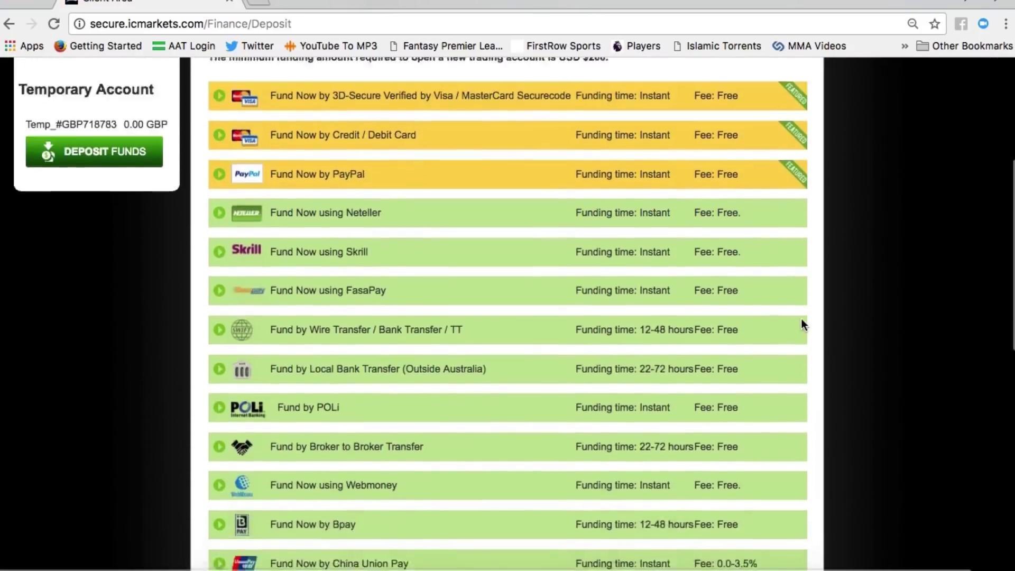
scroll(803, 326, up, 3)
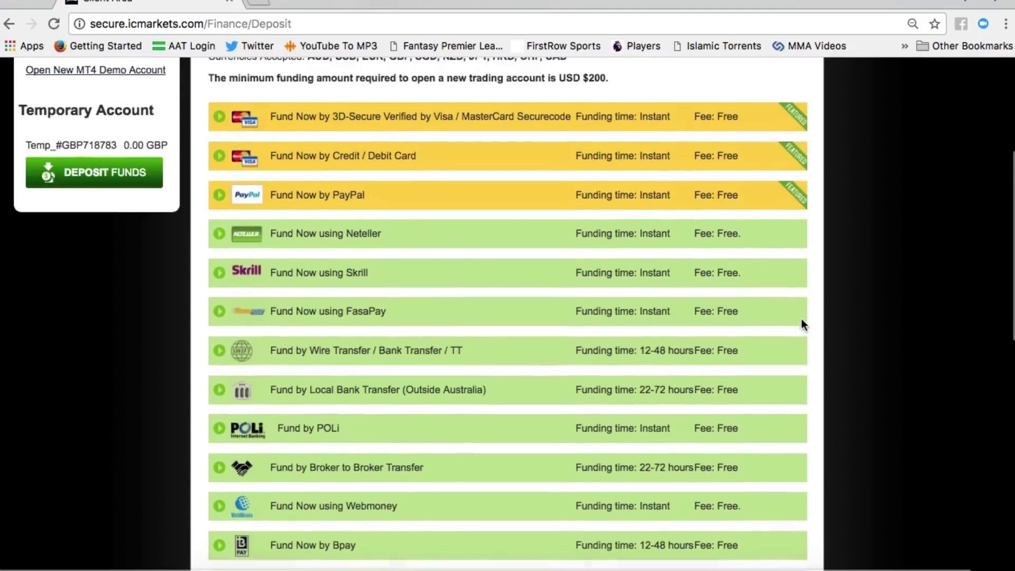
scroll(801, 323, down, 1)
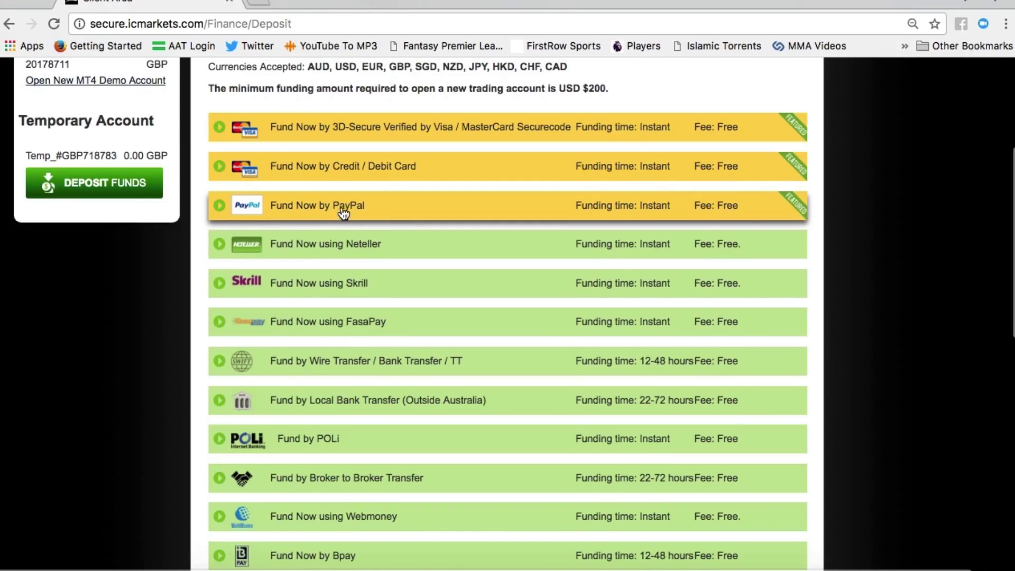
click(333, 175)
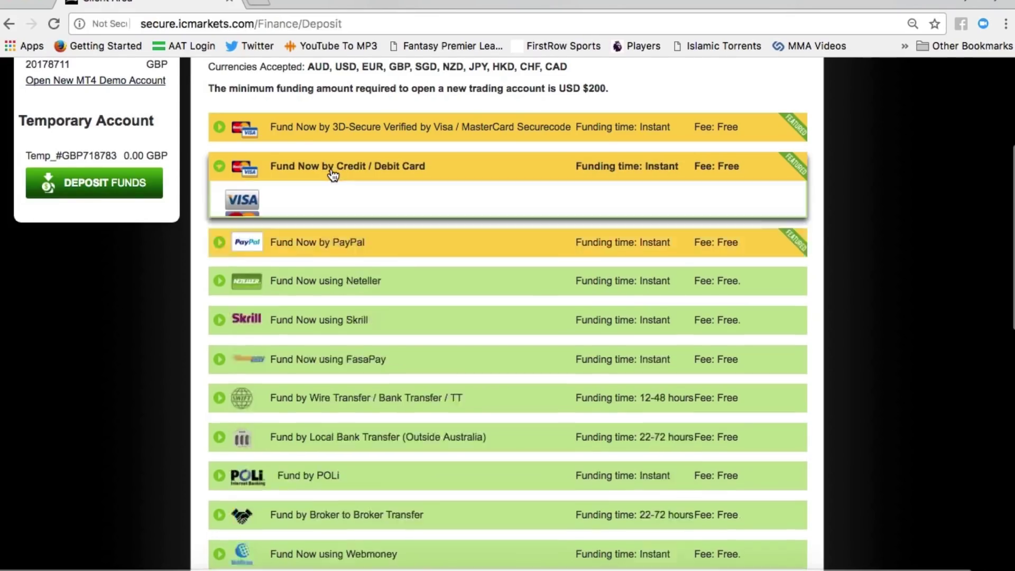
scroll(515, 359, down, 2)
scroll(516, 358, down, 3)
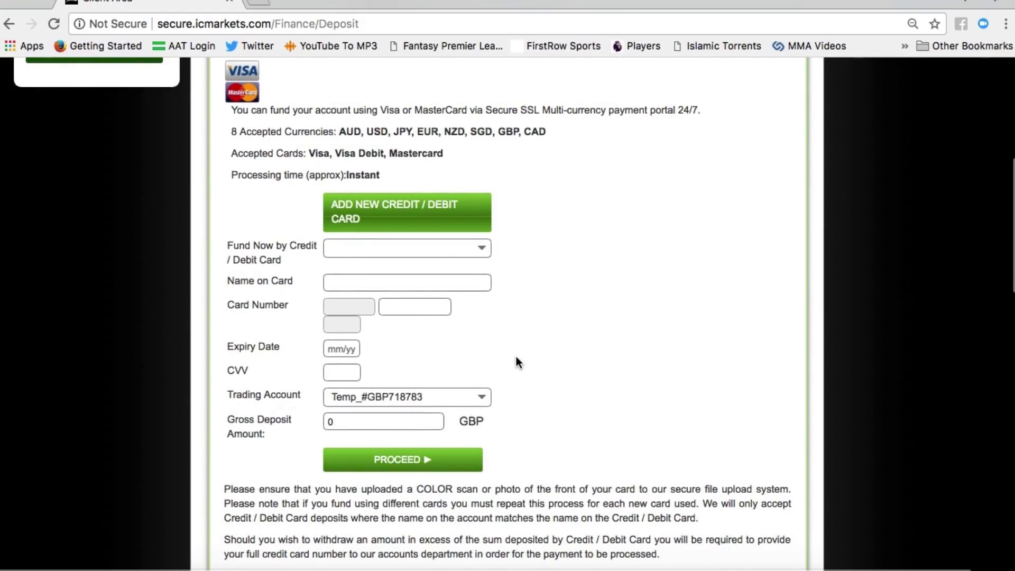
Step: Start adding a new credit/debit card and keep Visa as the card type on the upload form
click(369, 217)
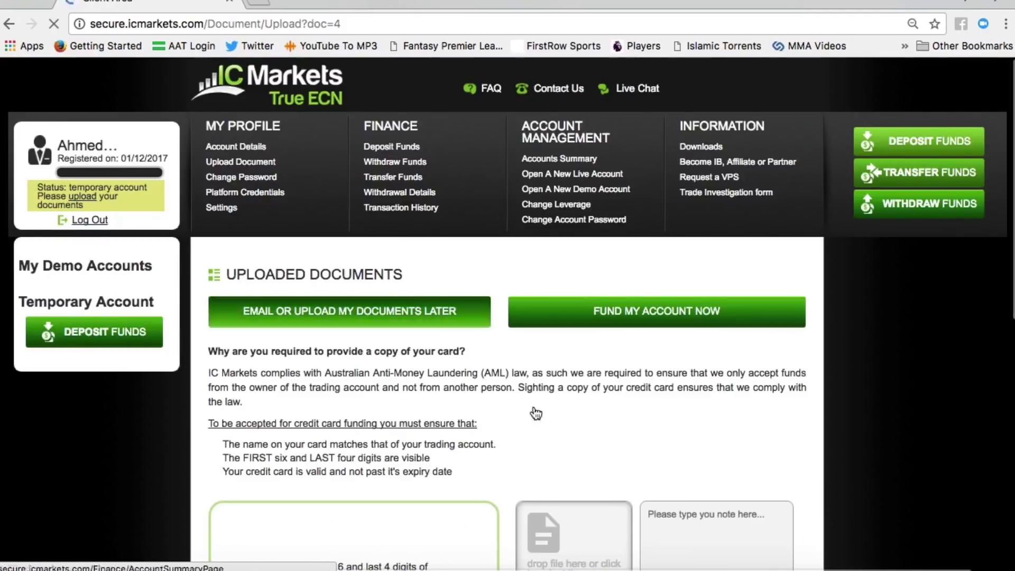
scroll(537, 413, down, 7)
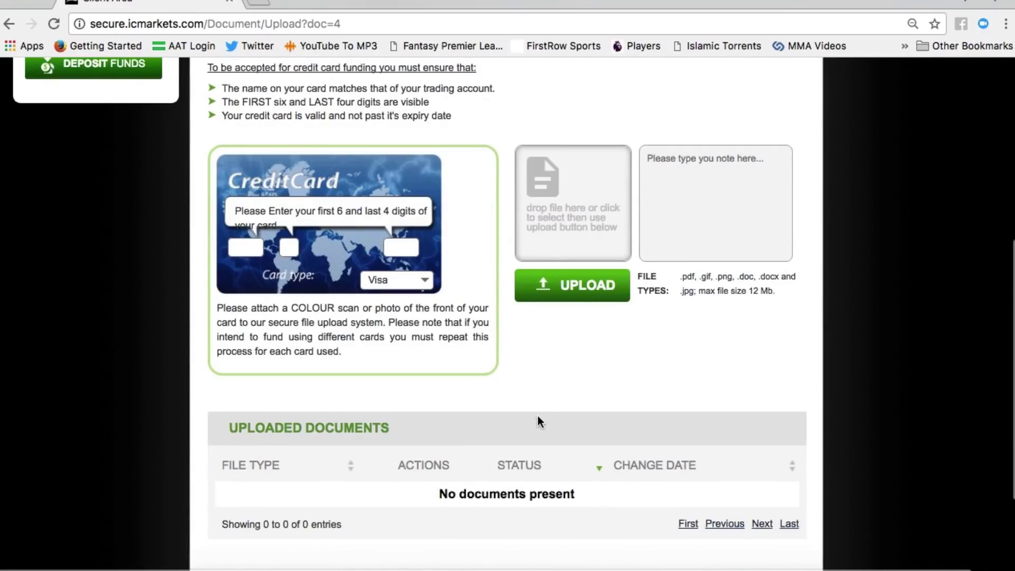
scroll(537, 416, up, 4)
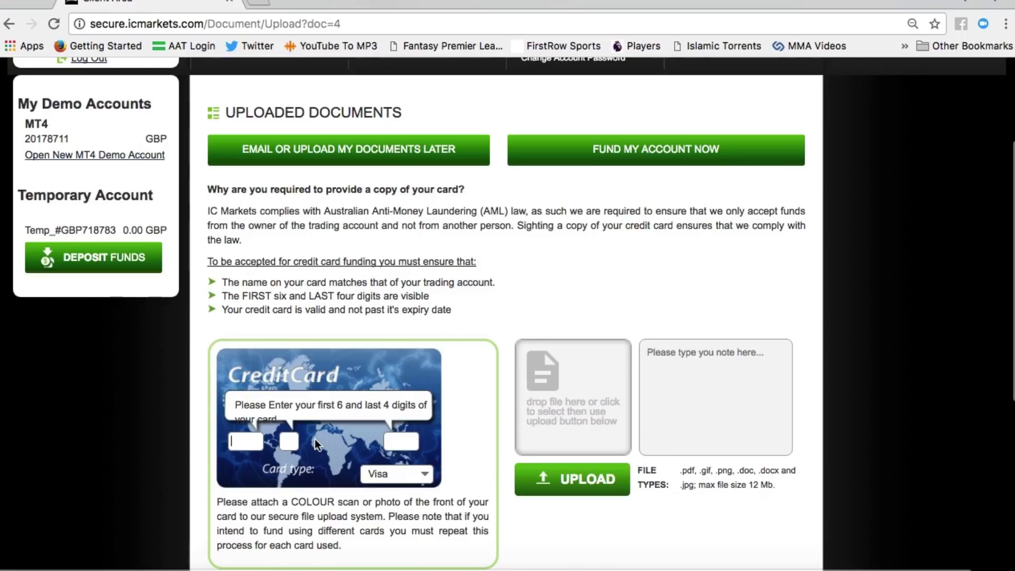
scroll(335, 450, down, 2)
scroll(335, 450, down, 1)
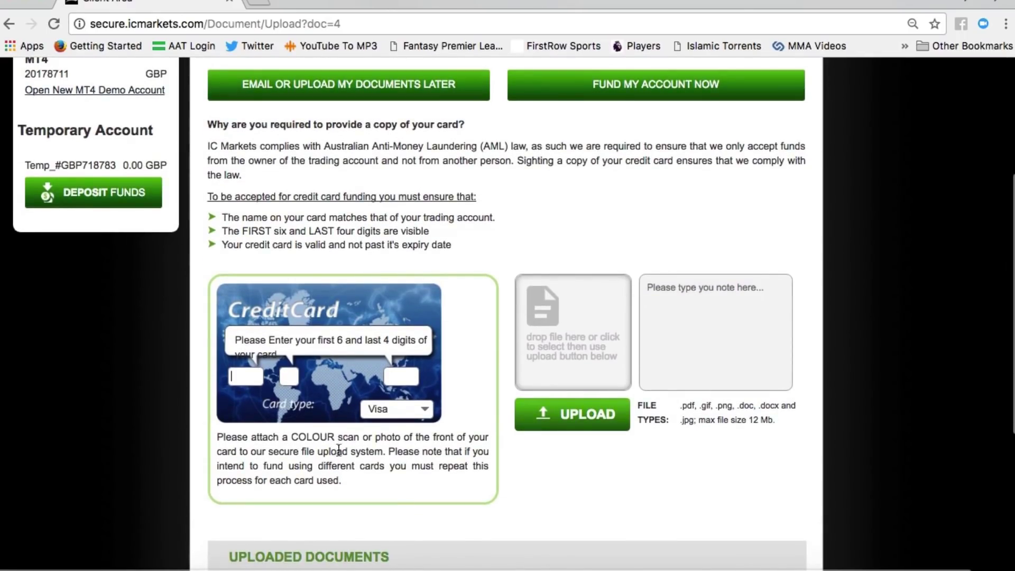
click(408, 411)
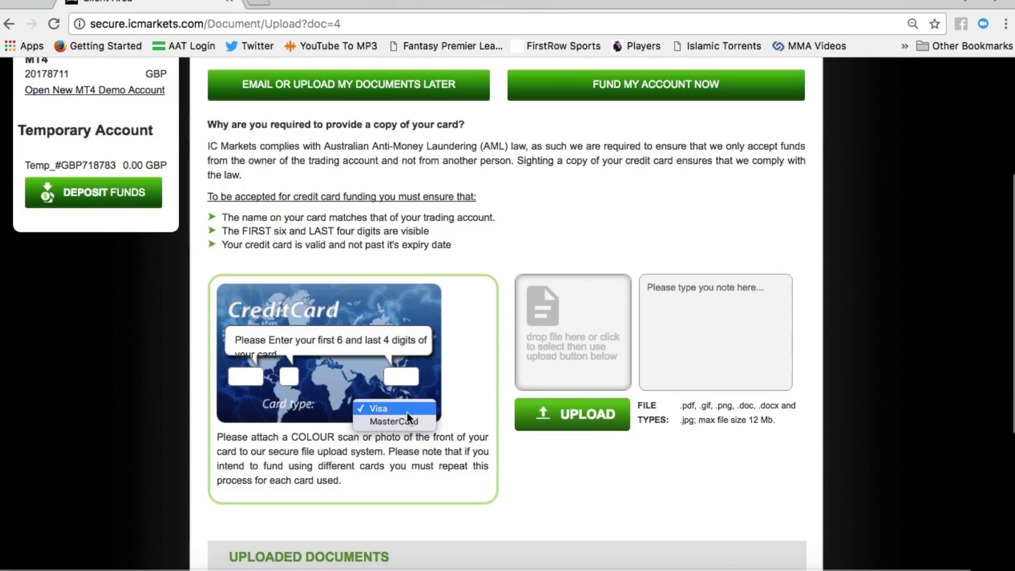
click(407, 410)
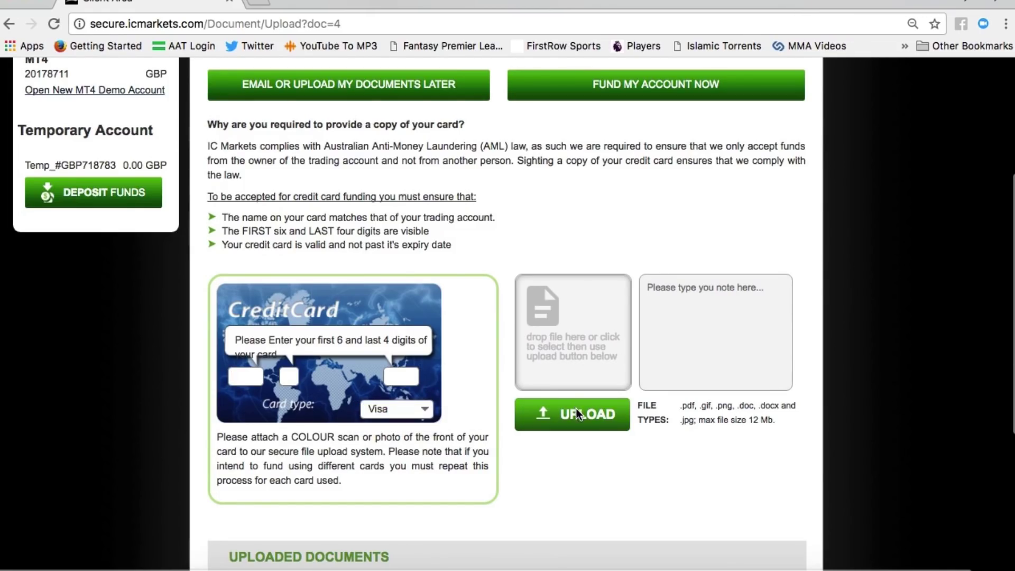
scroll(601, 499, down, 5)
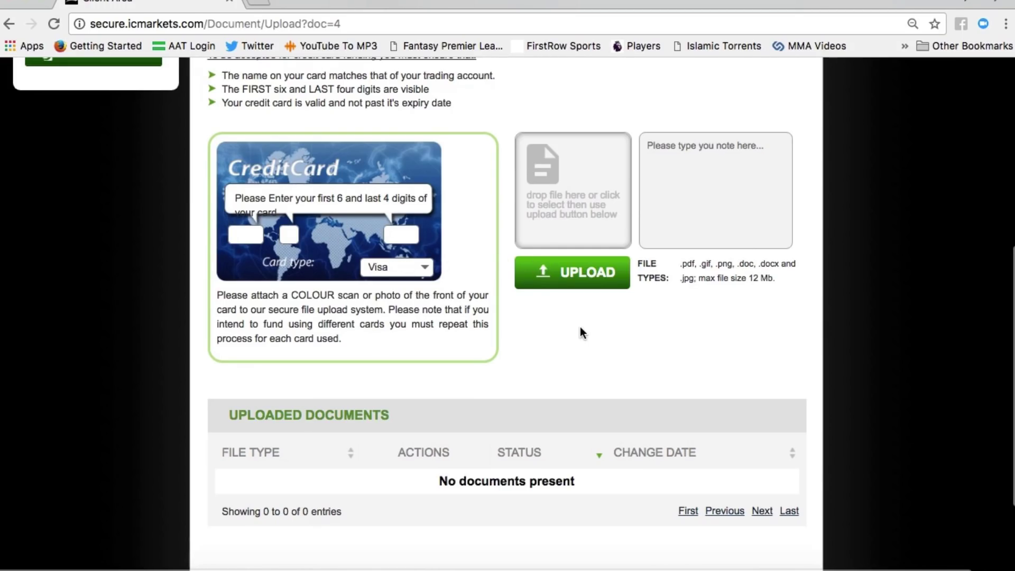
scroll(579, 327, down, 3)
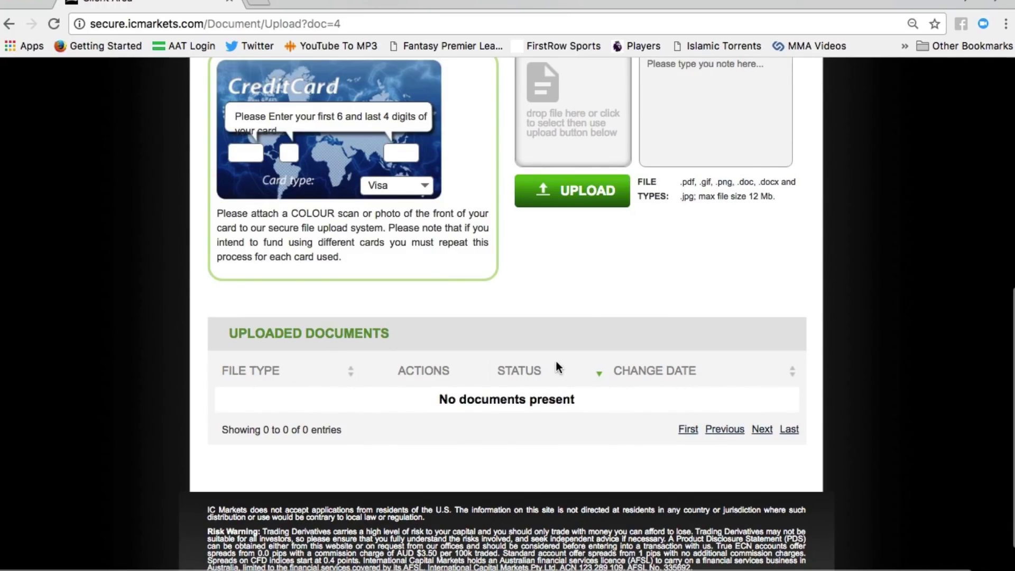
scroll(566, 369, up, 9)
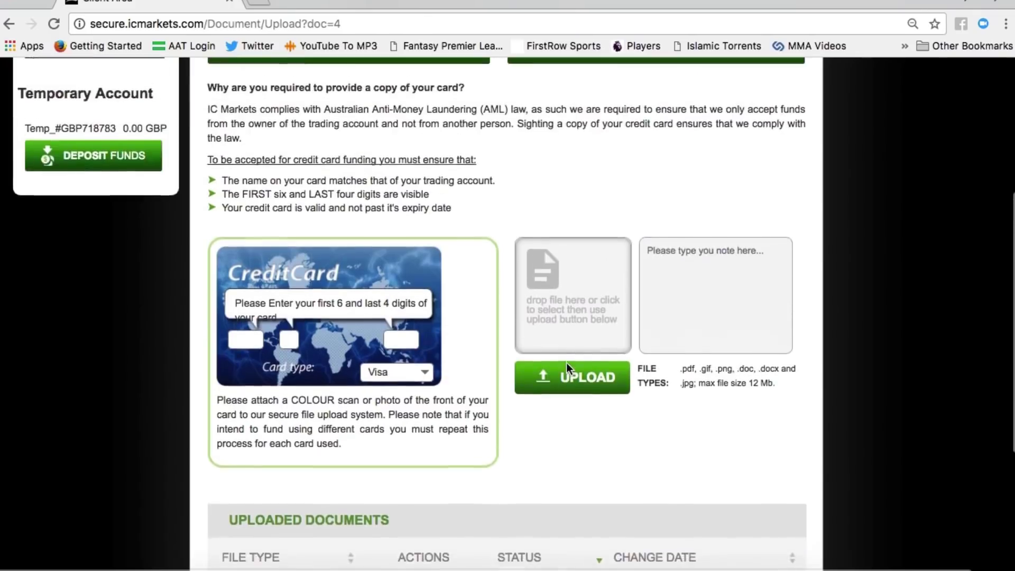
scroll(569, 368, up, 7)
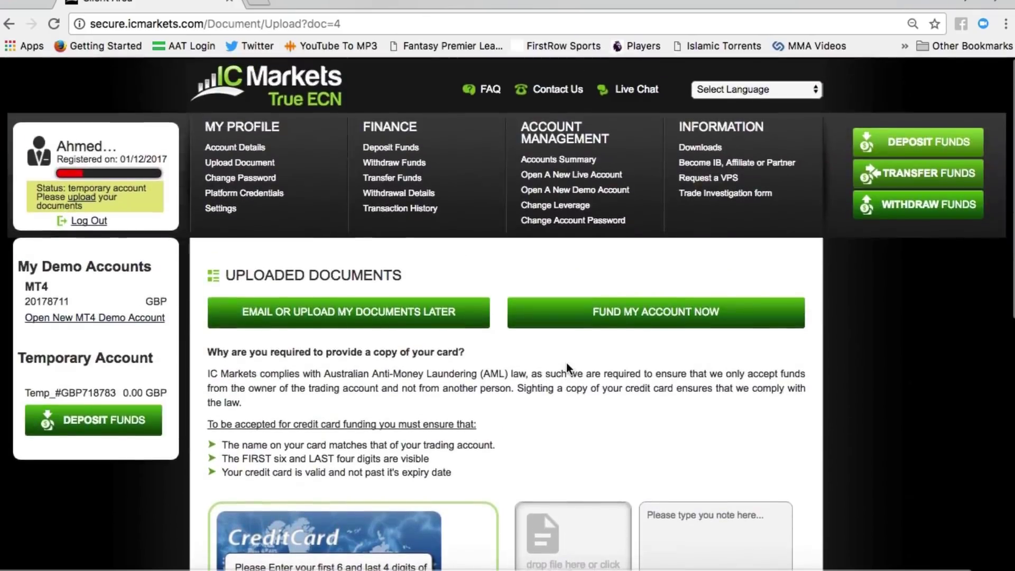